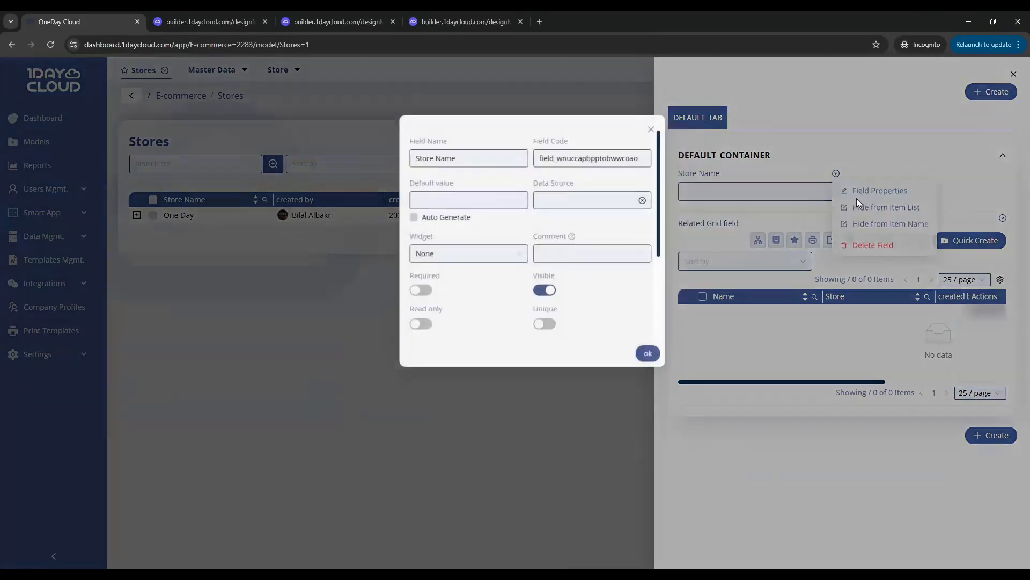
Make the Store Name field of the Stores model required and close its field properties
scroll(420, 238, "down", 1)
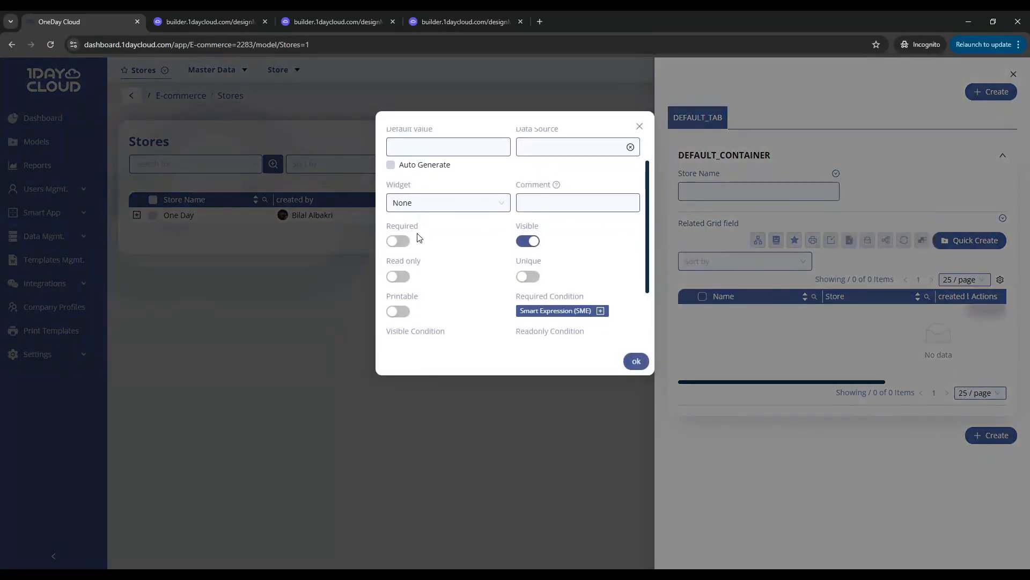
left_click(400, 241)
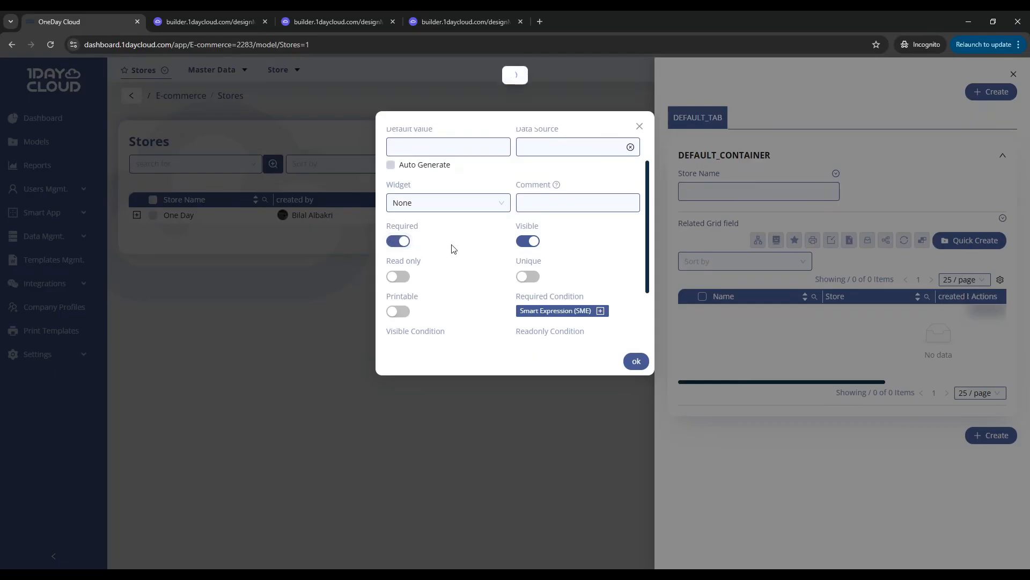
left_click(674, 218)
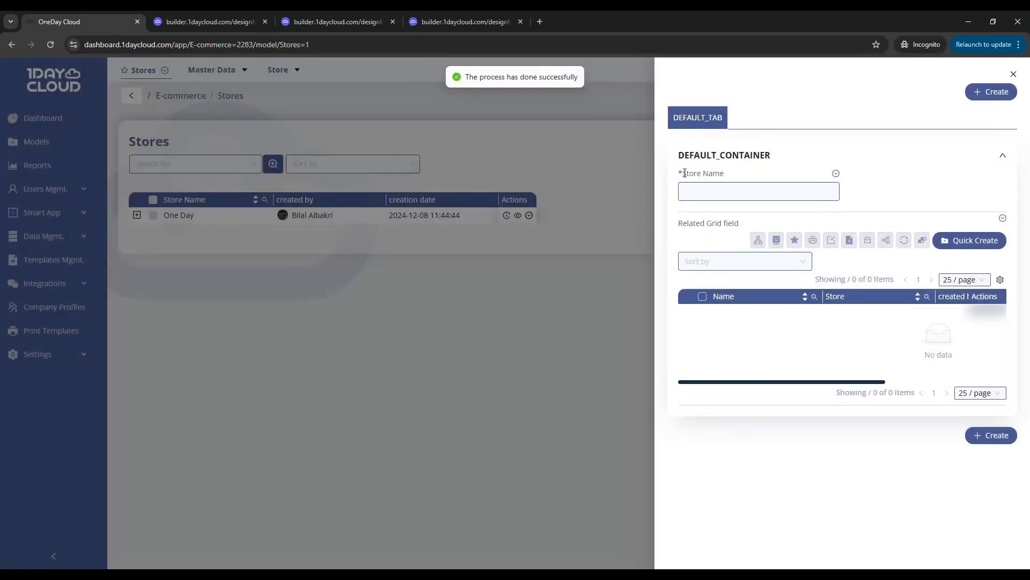
mouse_move(683, 173)
left_mouse_down()
mouse_move(718, 171)
mouse_move(684, 173)
left_mouse_up()
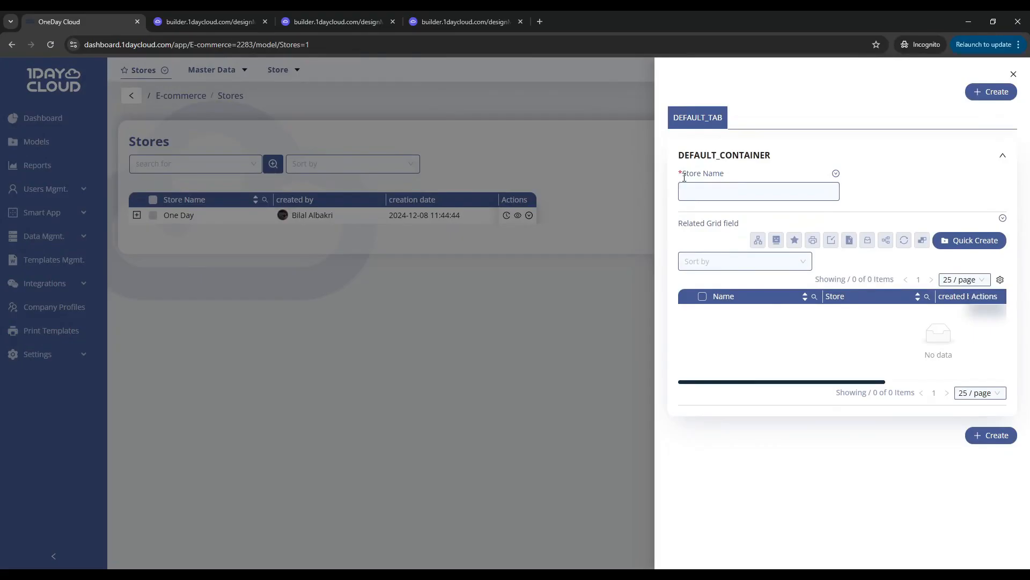
Test the required rule by trying to create a store with an empty Store Name, and close the form
left_click(988, 92)
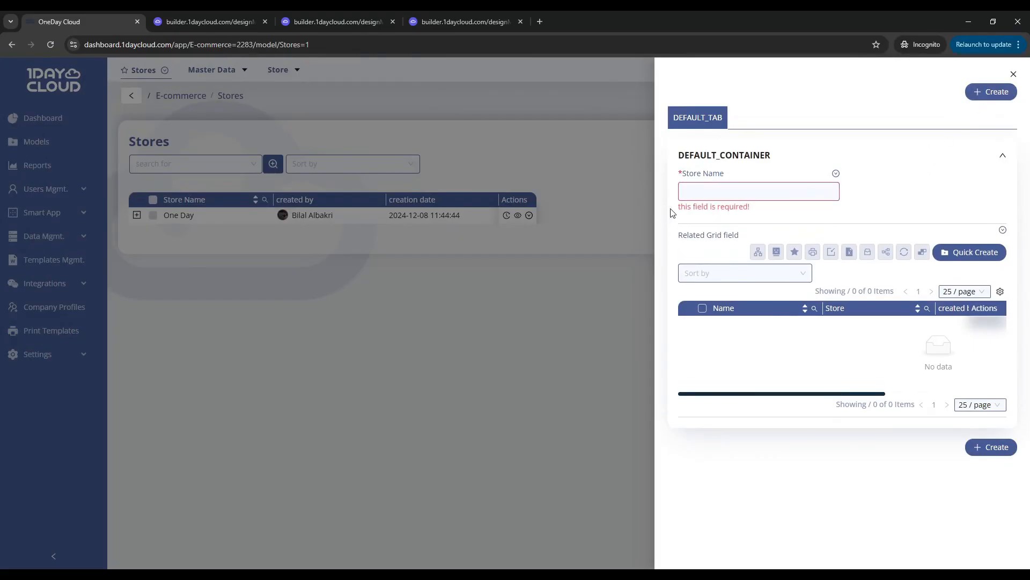
left_click_drag(673, 213, 754, 207)
left_click(766, 211)
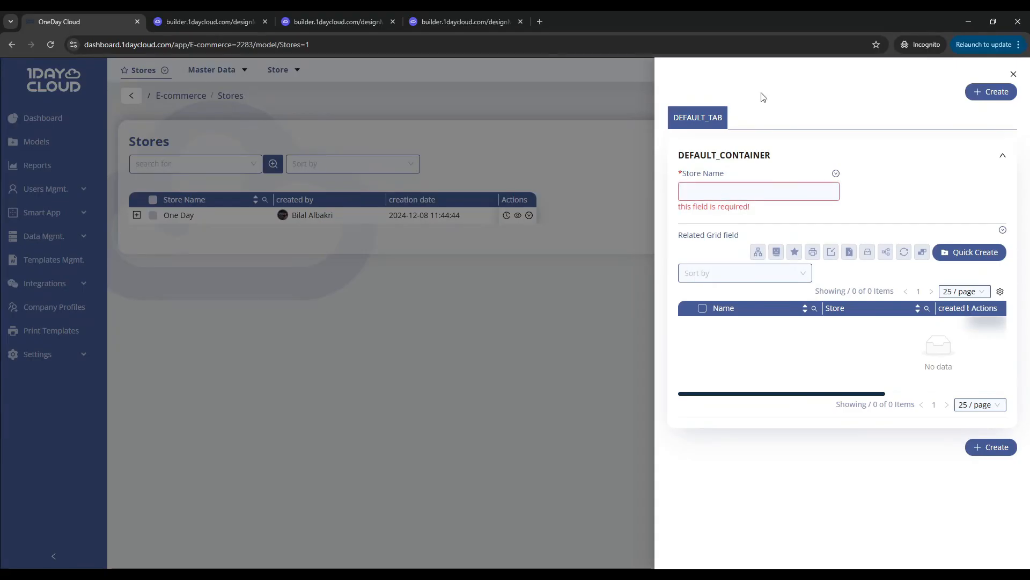
left_click(517, 138)
Open the Categories quick-create form and make its Name field required
left_click(280, 70)
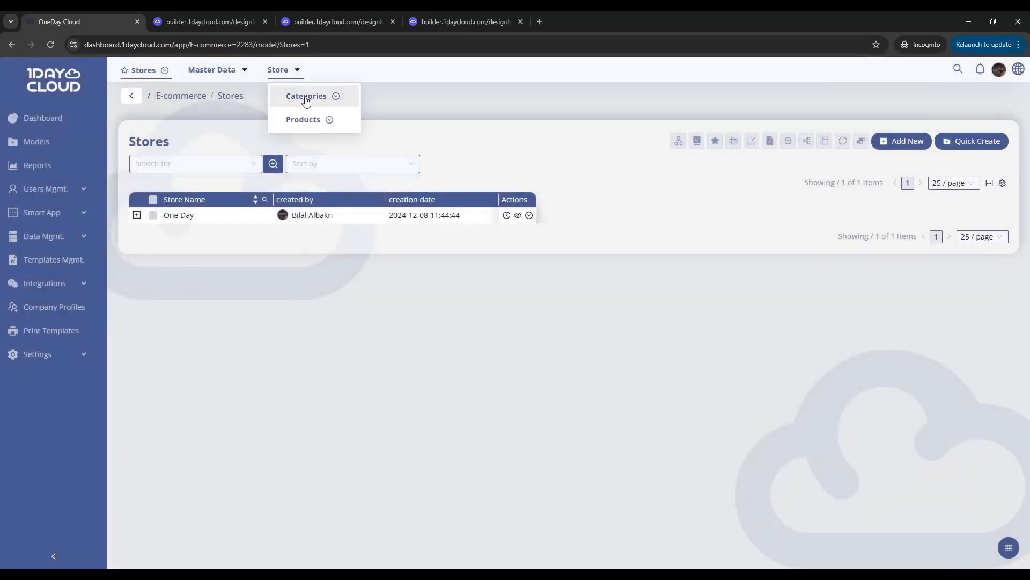
left_click(306, 96)
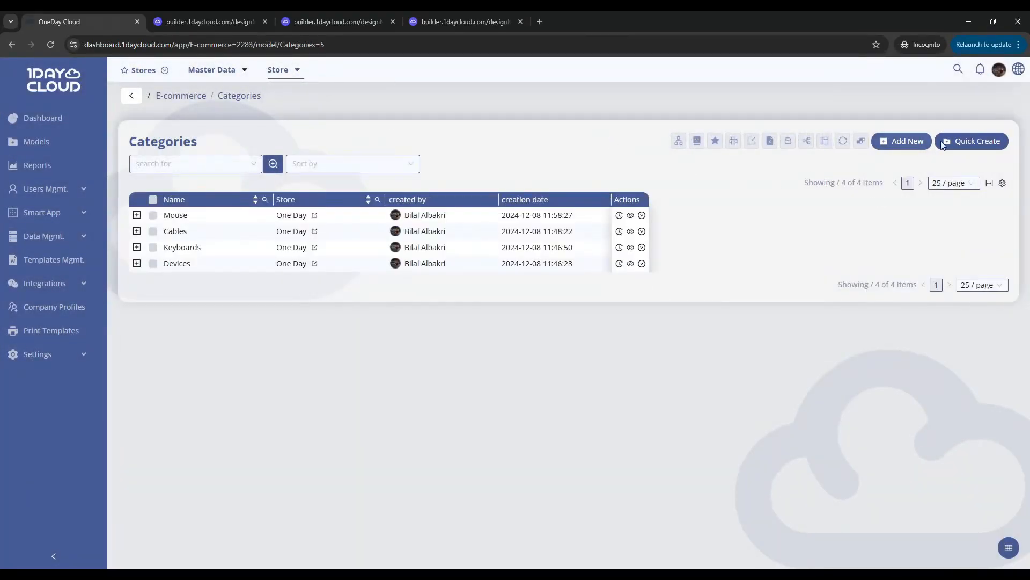
left_click(972, 141)
left_click(836, 174)
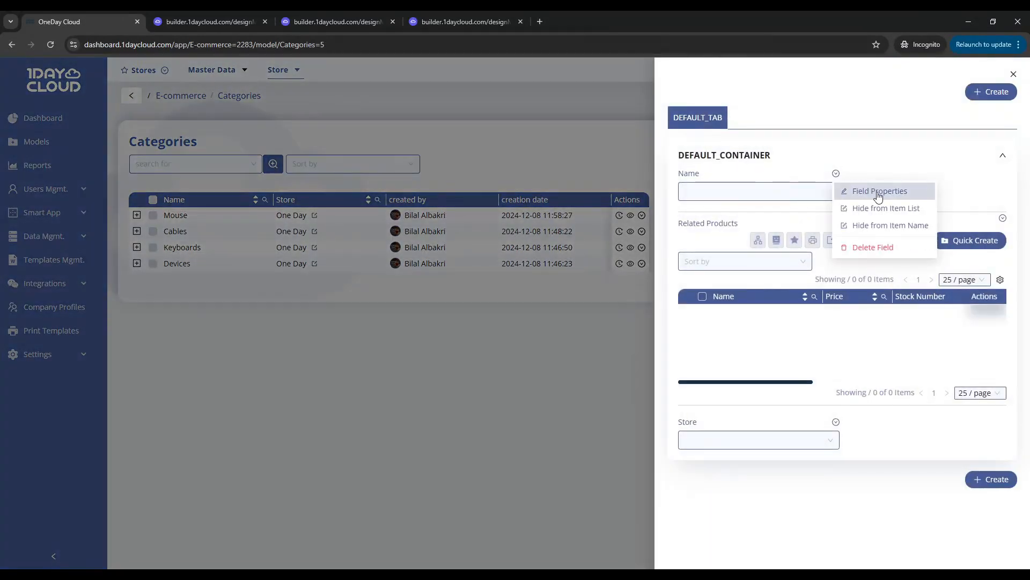
left_click(838, 195)
left_click(399, 295)
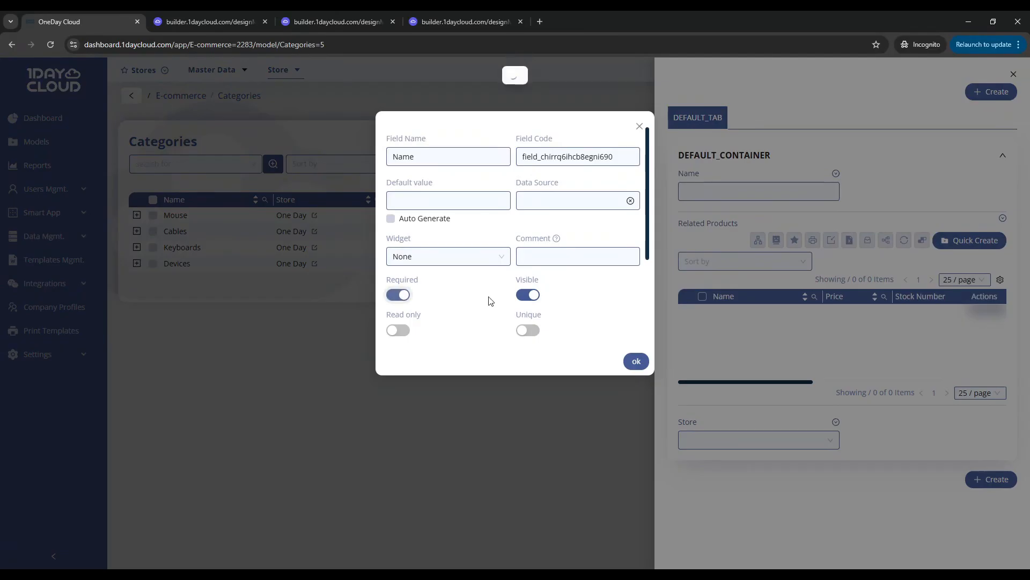
left_click(665, 220)
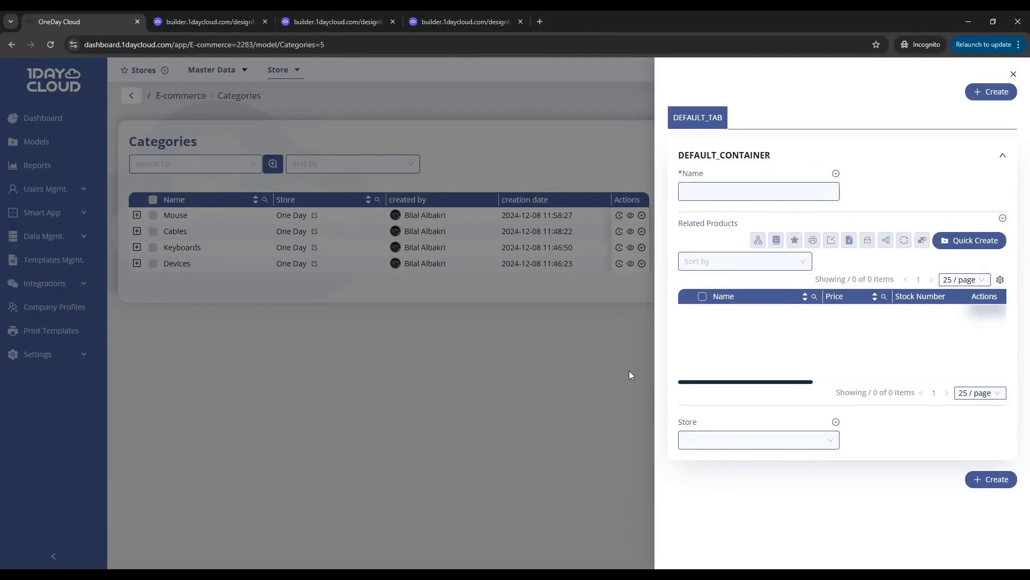
In the Categories model builder, move the Store field beside Name, ahead of Related Products
left_click(458, 23)
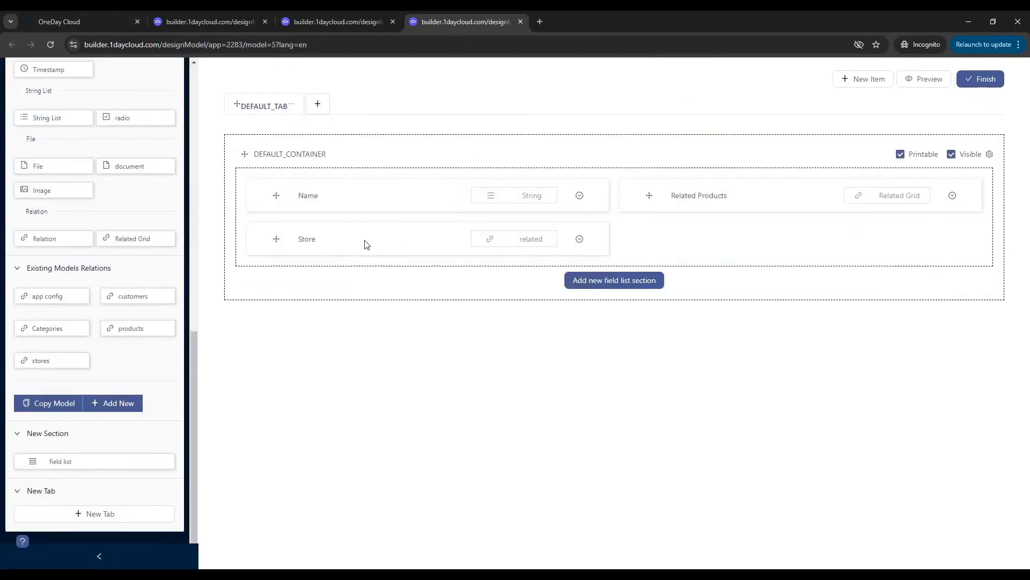
left_click_drag(367, 245, 757, 193)
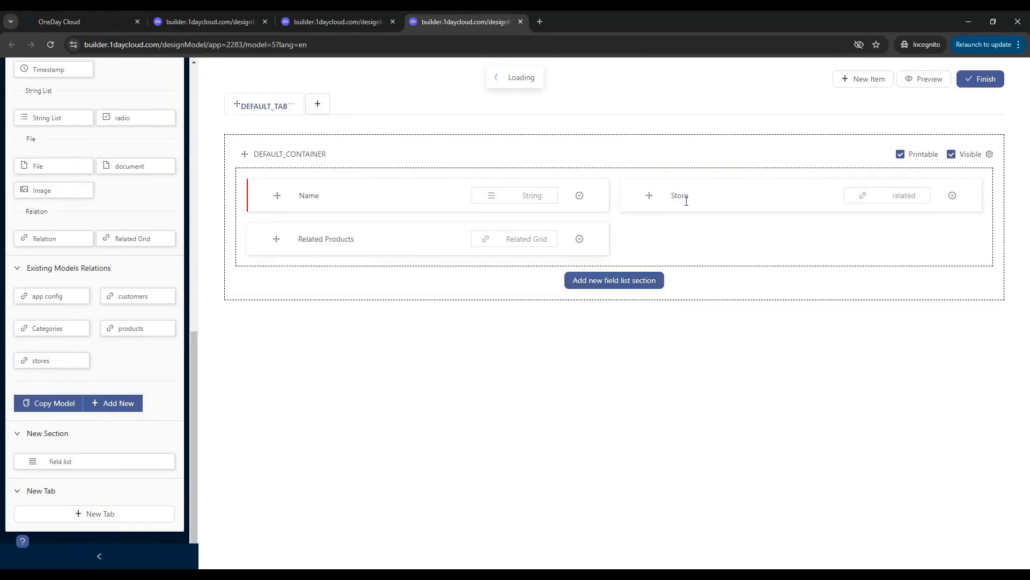
Return to the dashboard and reopen the Categories quick-create form to check the field order, and close it
left_click(99, 21)
left_click(643, 197)
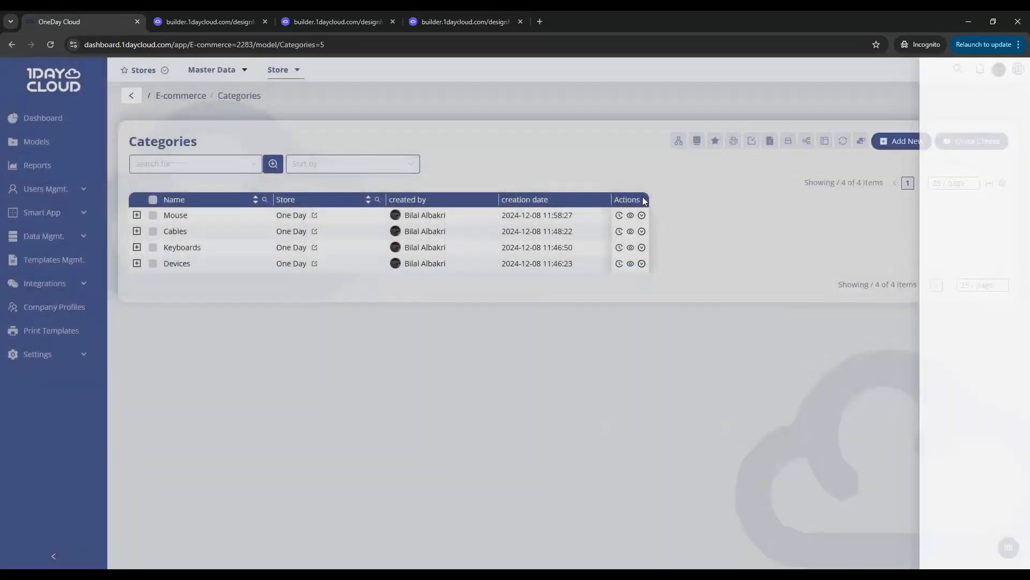
left_click(860, 141)
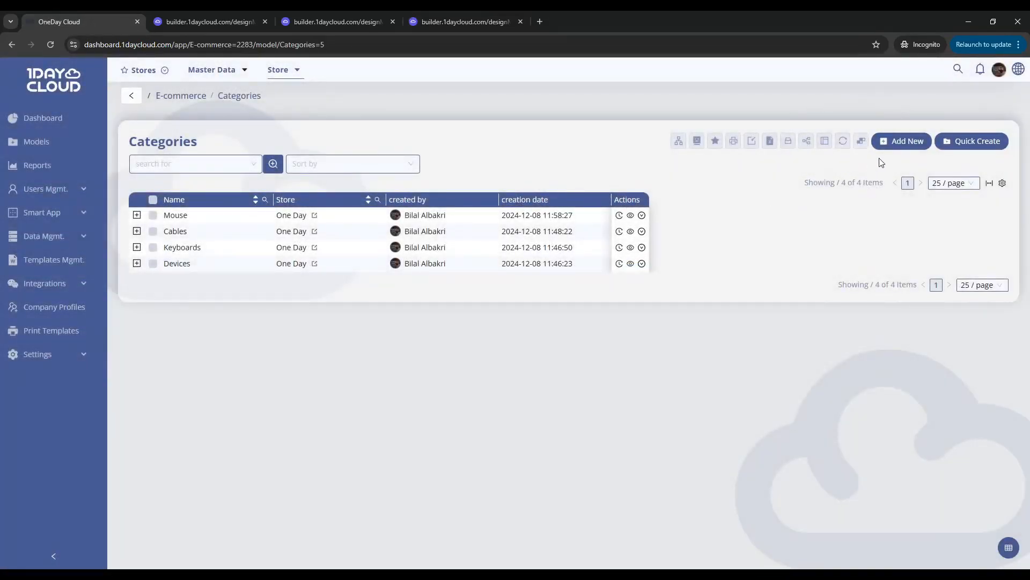
left_click(963, 139)
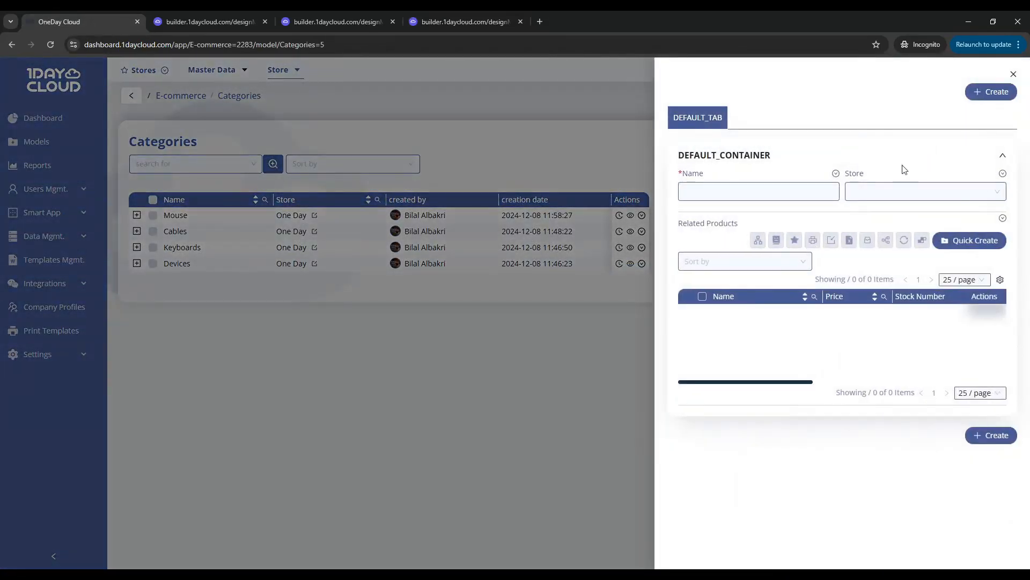
left_click(637, 169)
Open the Products quick-create form and make its Name field required
mouse_move(296, 83)
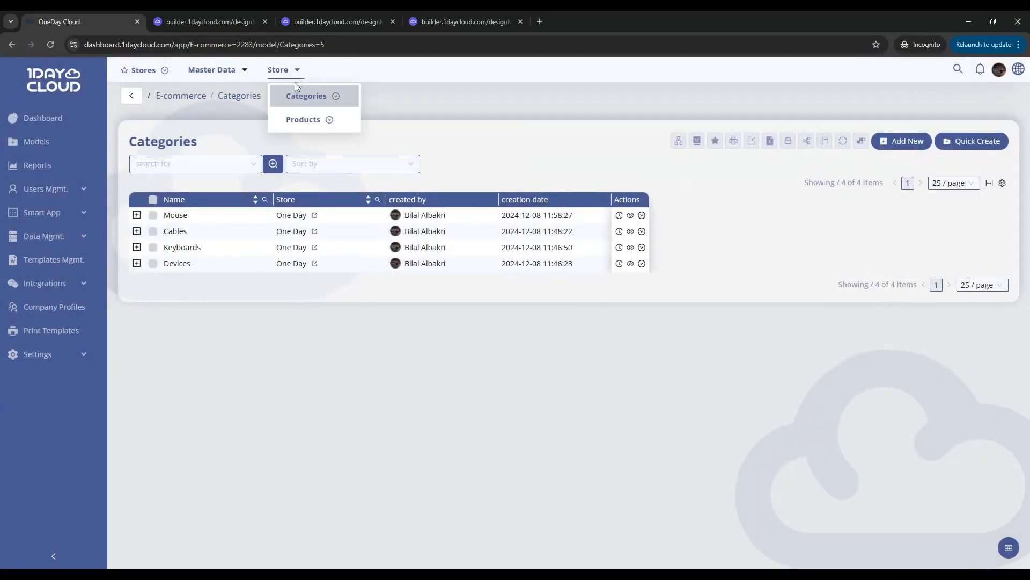
left_click(303, 121)
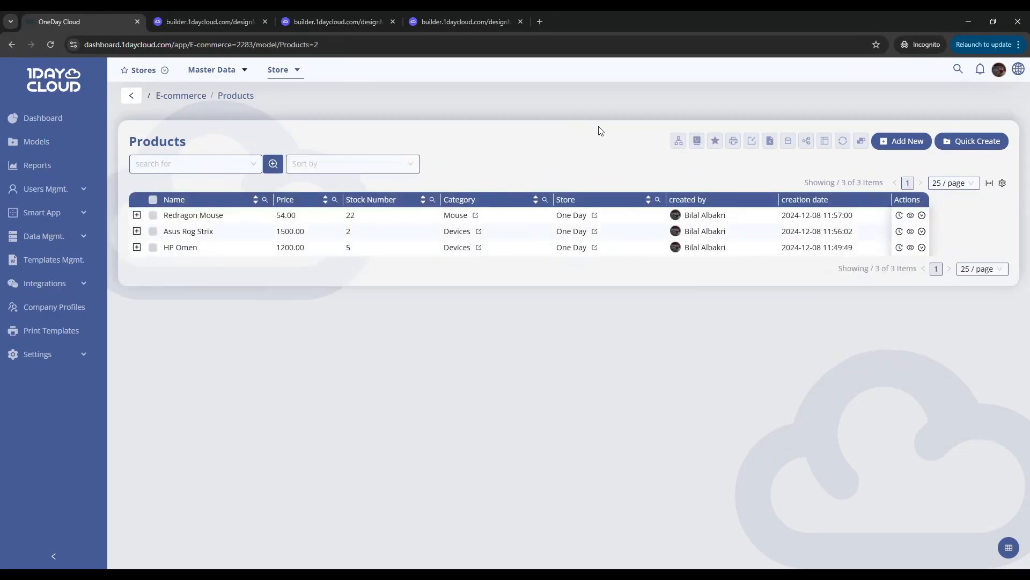
left_click(960, 142)
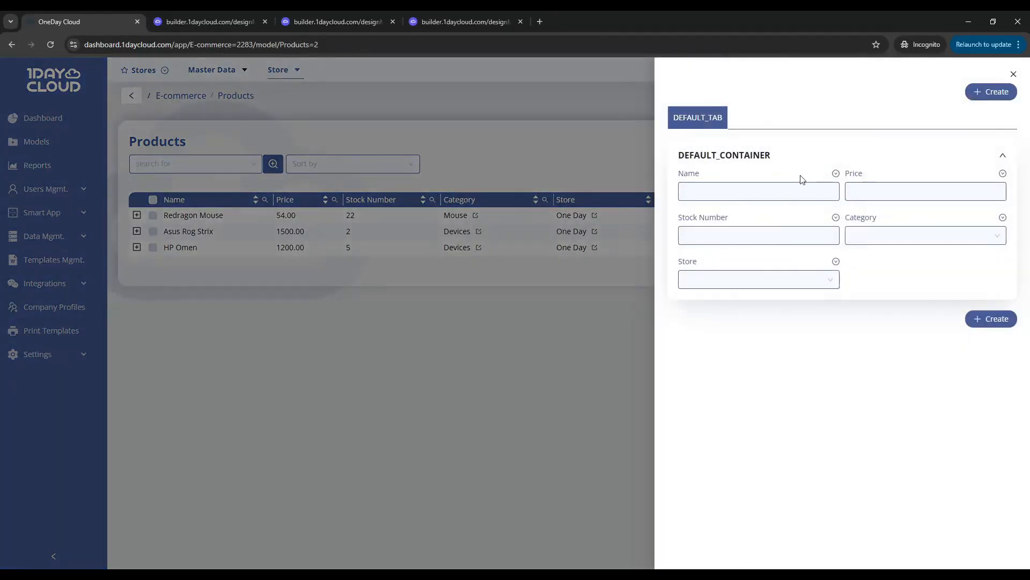
left_click(836, 173)
left_click(867, 189)
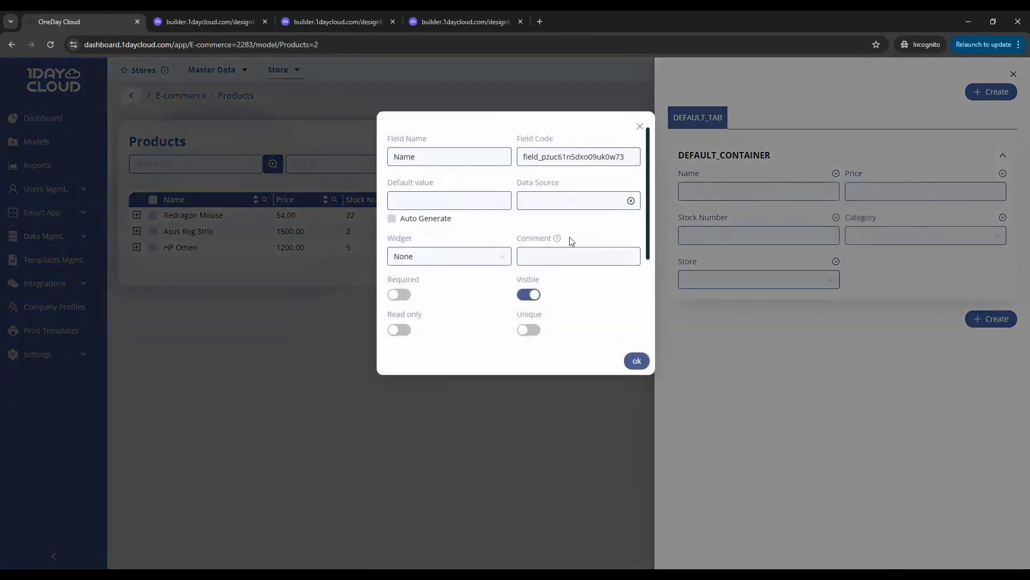
left_click(411, 294)
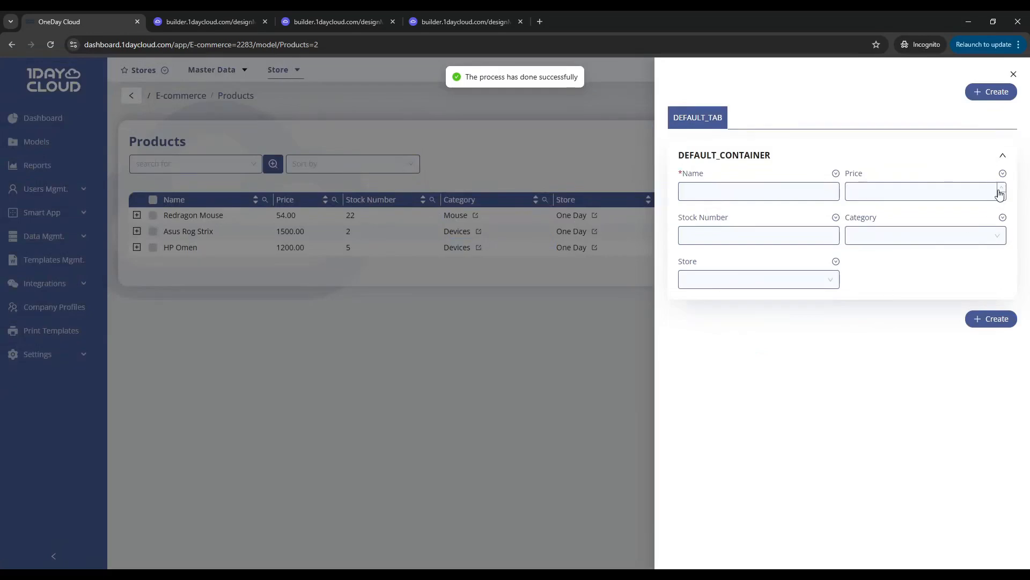
Make the Price field of the Products form required
left_click(1002, 174)
left_click(972, 197)
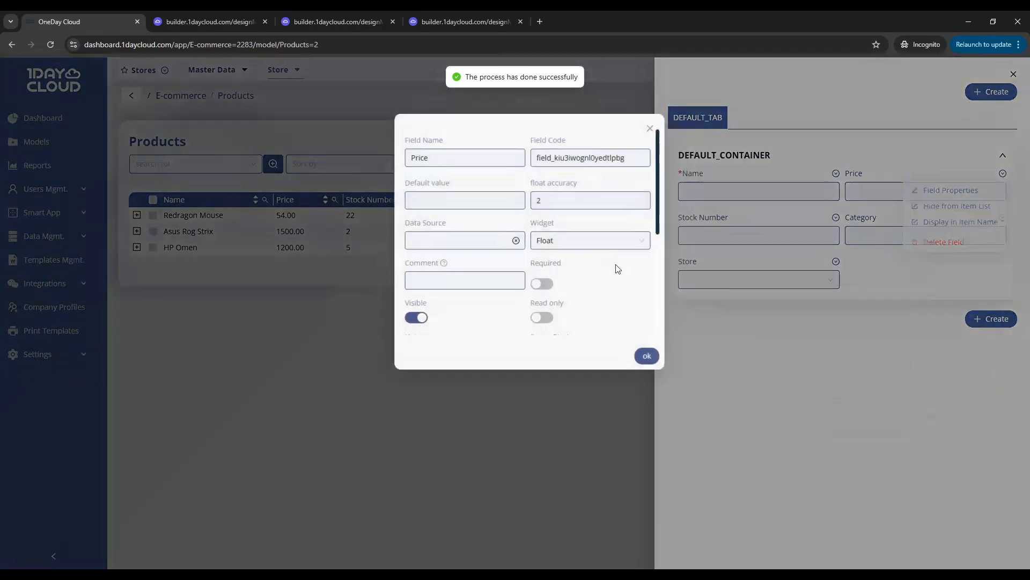
scroll(507, 197, "down", 2)
left_click(528, 178)
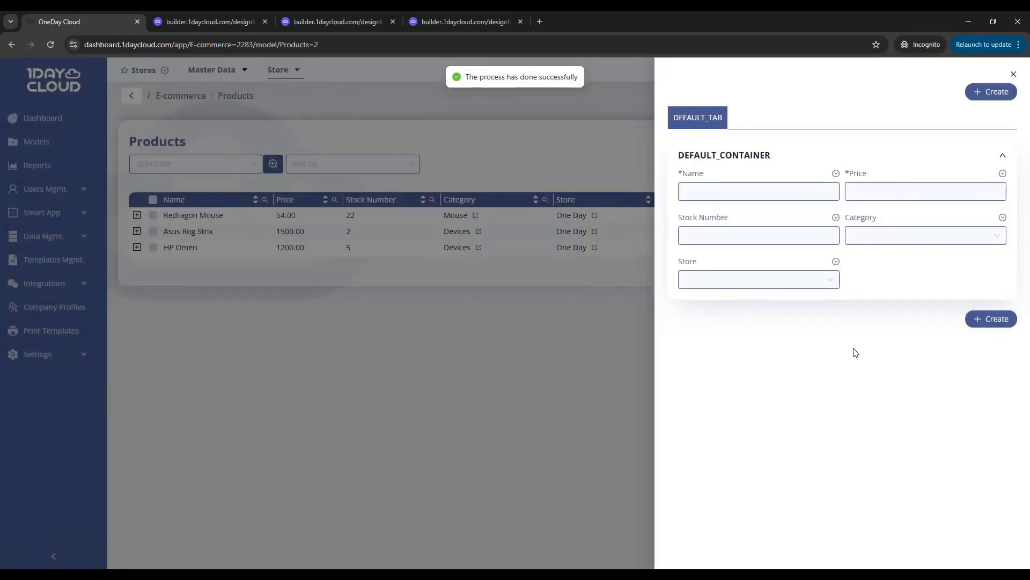
Make the Store field of the Products form required and close the form
left_click(836, 262)
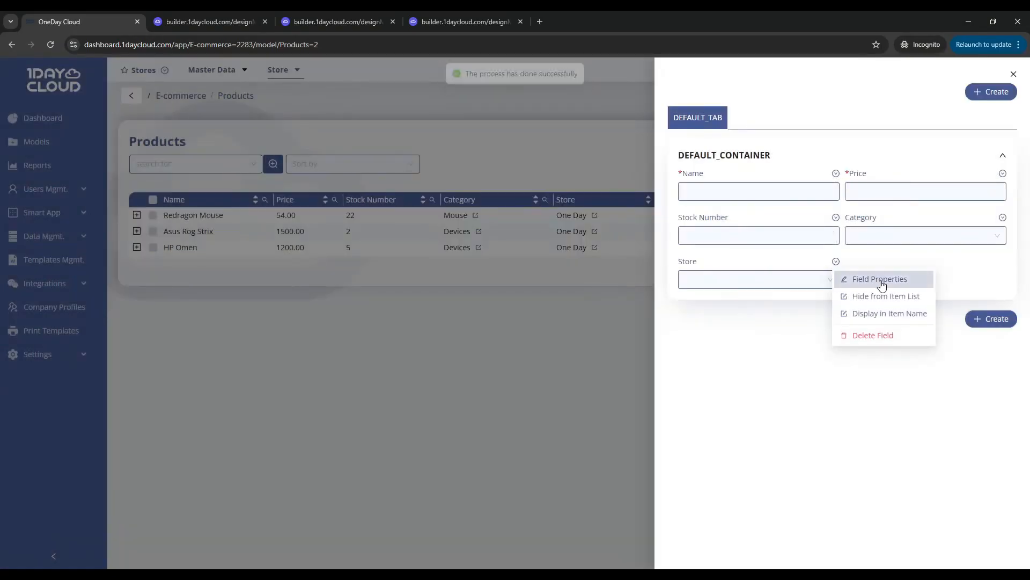
left_click(878, 278)
left_click(398, 280)
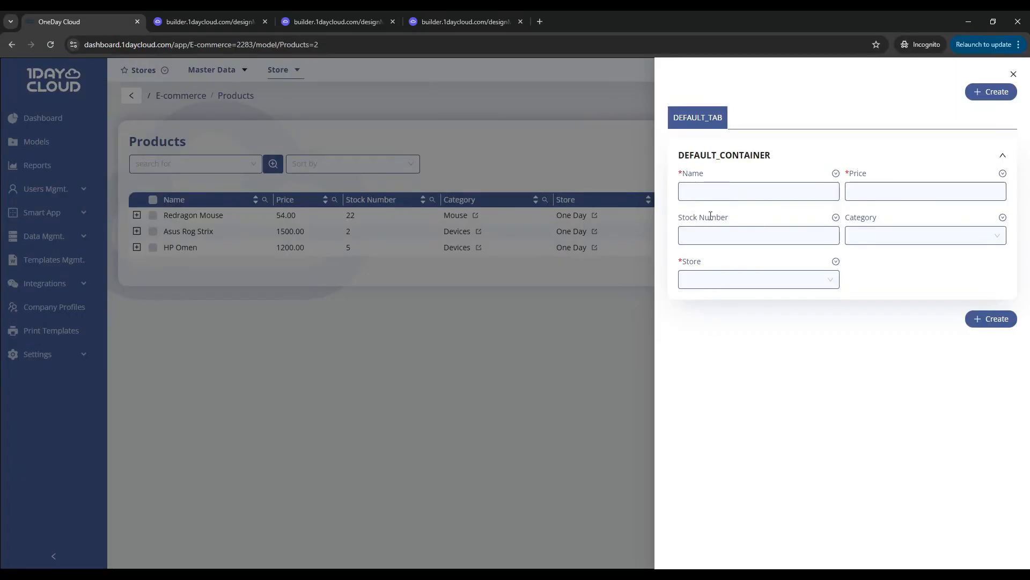
left_click(427, 295)
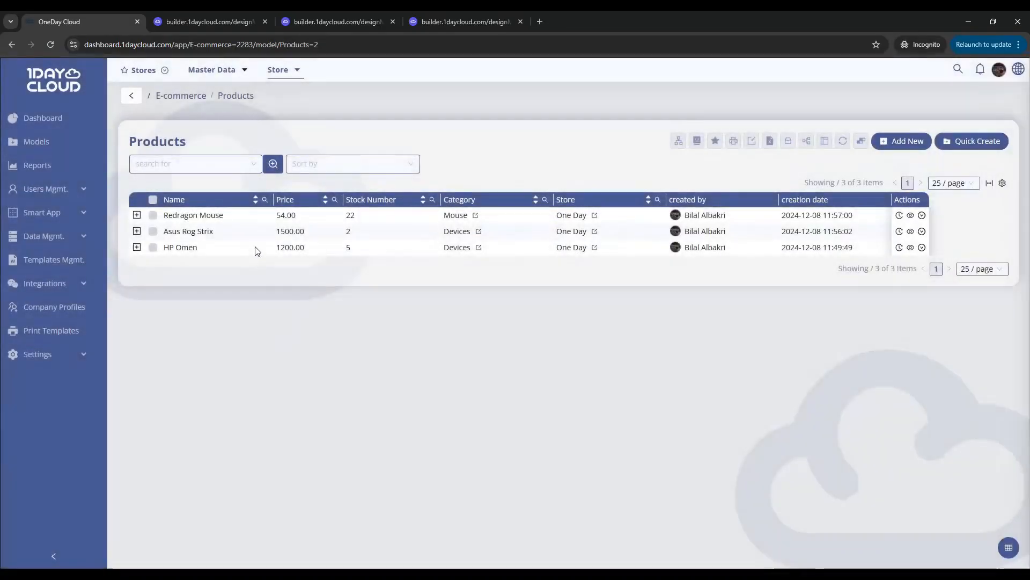
In the Products model builder, add a Number field named #NO and move it to the first position before Name
left_click(339, 21)
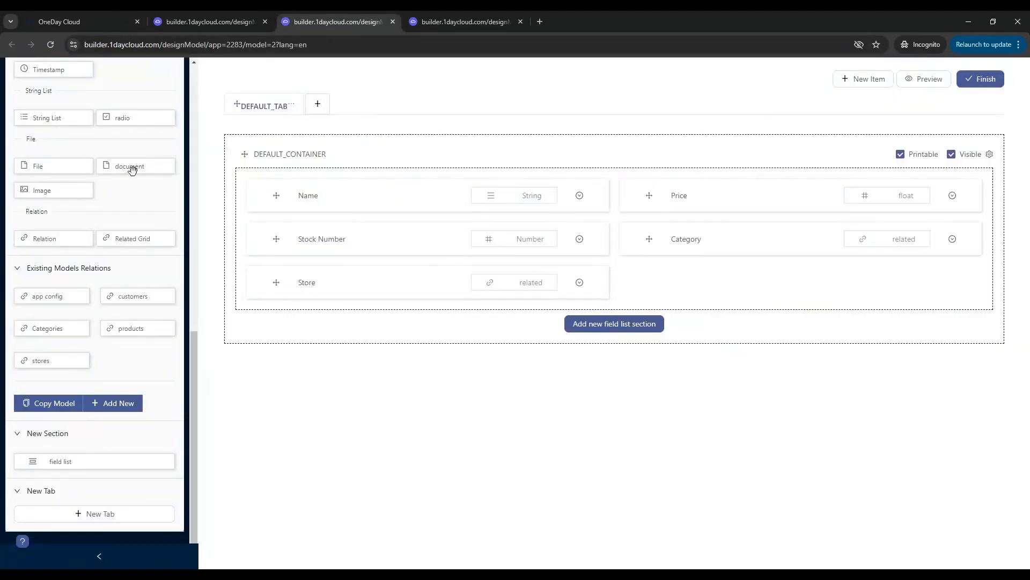
scroll(55, 239, "up", 10)
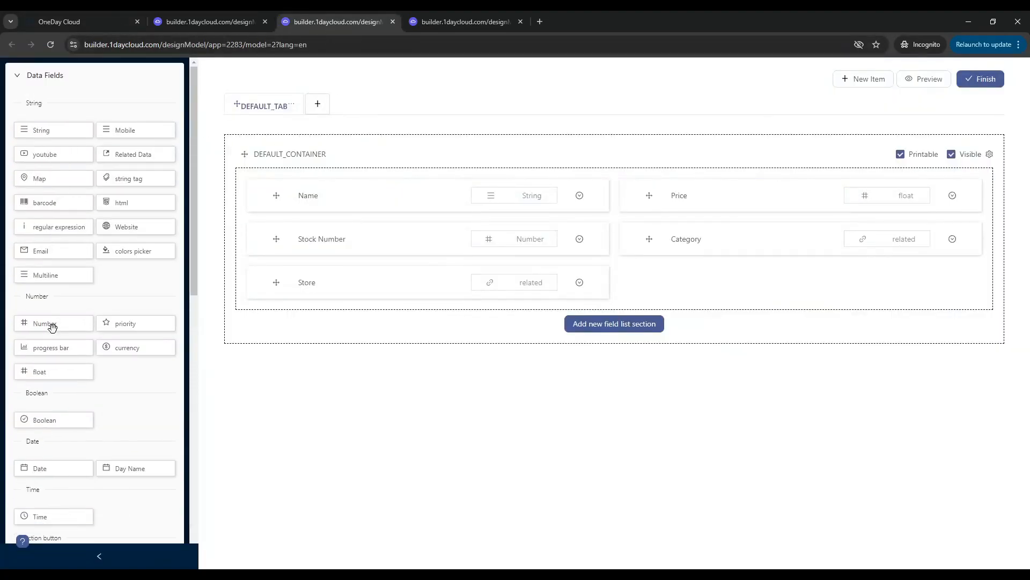
left_click_drag(52, 327, 724, 343)
left_click(753, 281)
triple_click(468, 140)
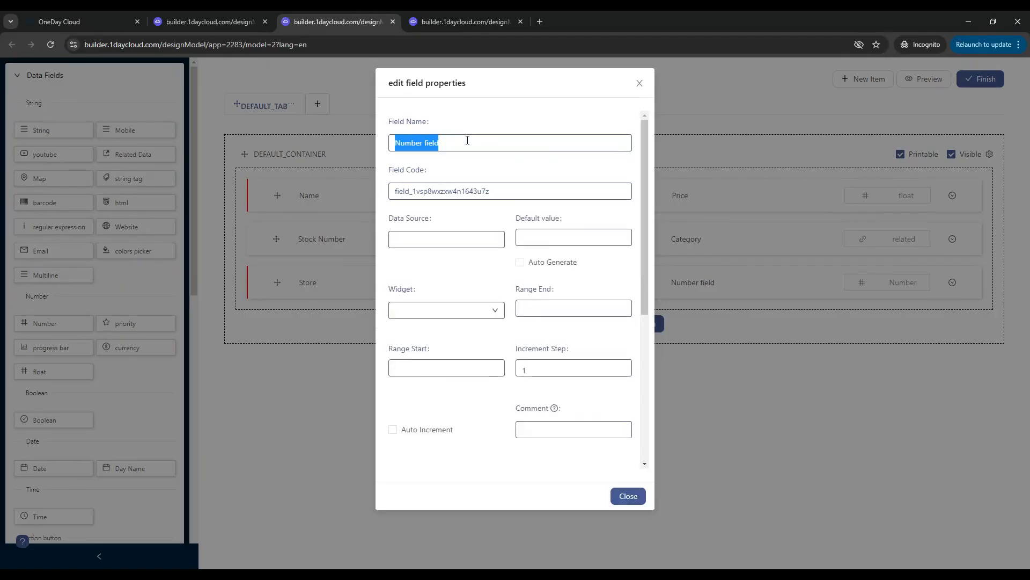
type("#NO")
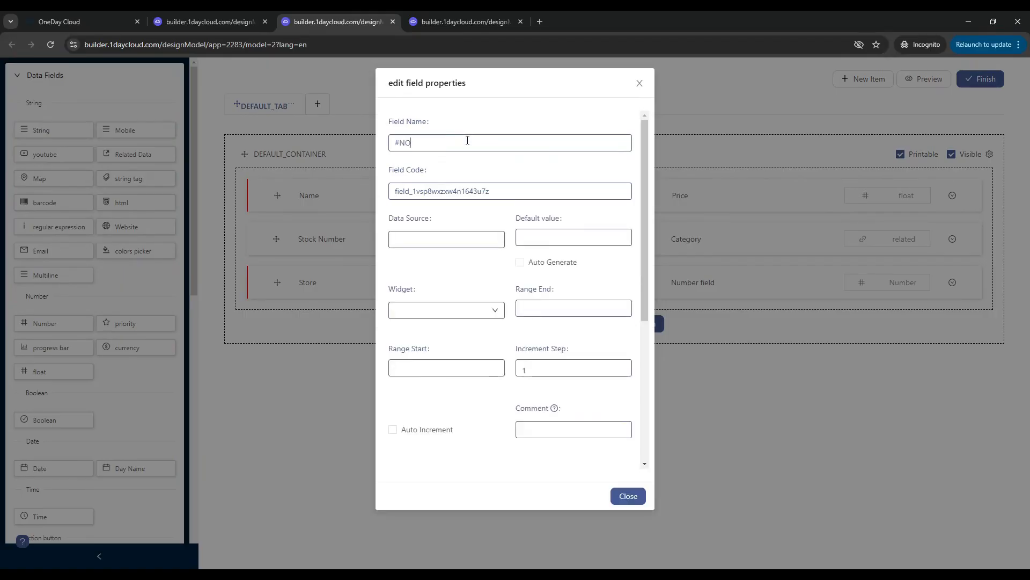
left_click(761, 377)
left_click_drag(751, 283, 371, 184)
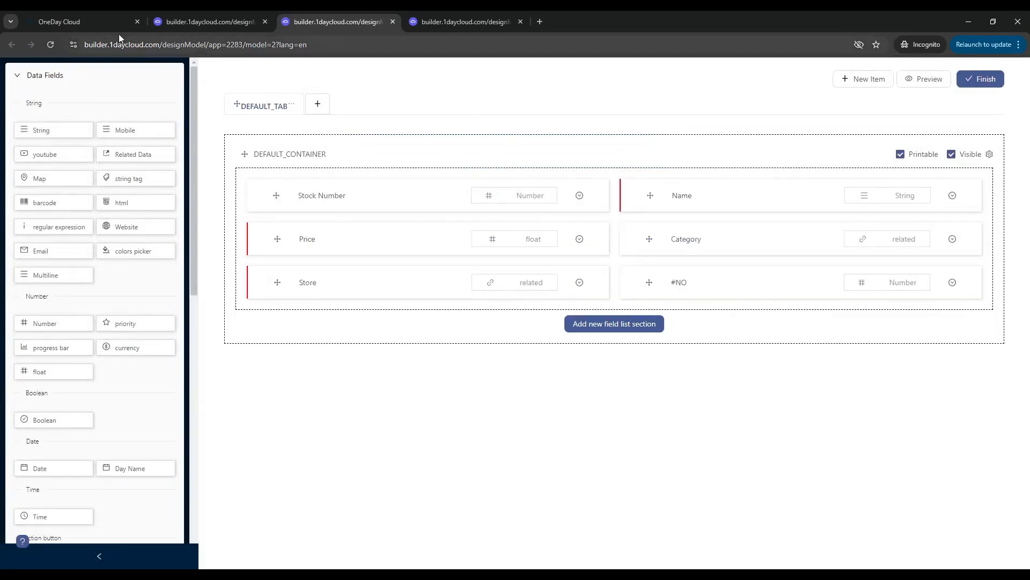
Return to the dashboard's Products quick-create form and make the #NO field required
left_click(105, 21)
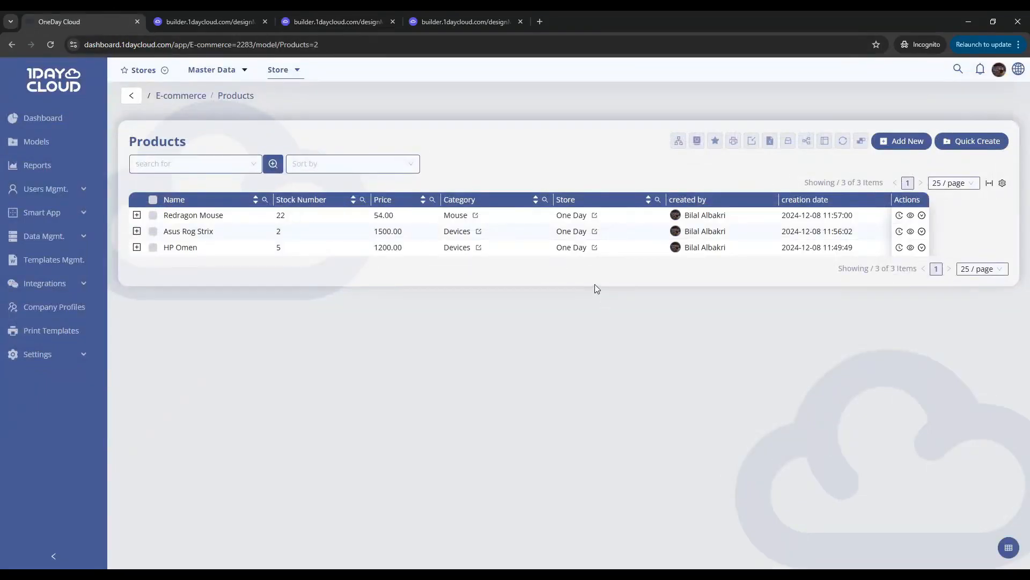
left_click(970, 142)
left_click(835, 174)
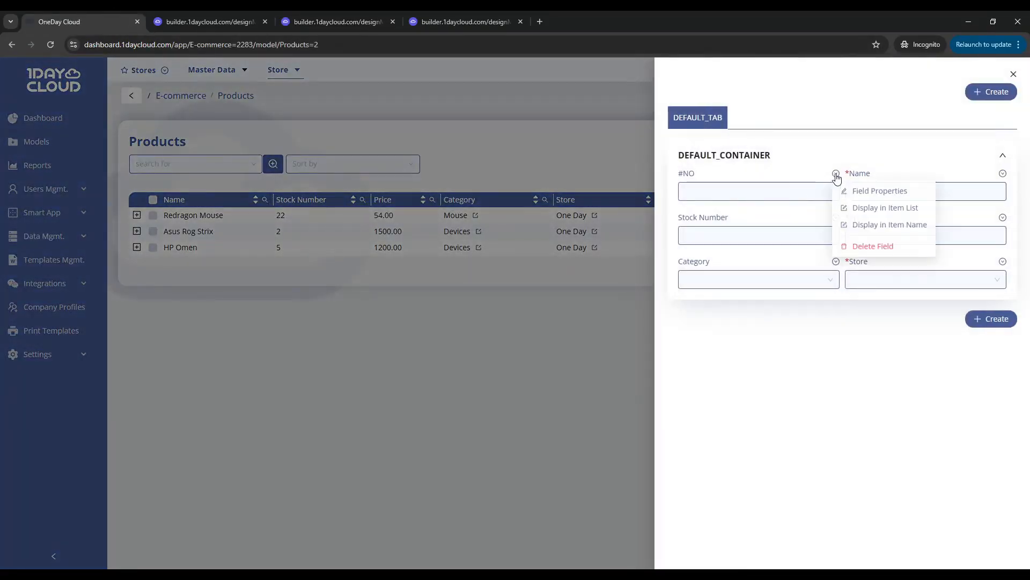
left_click(855, 191)
scroll(530, 218, "down", 2)
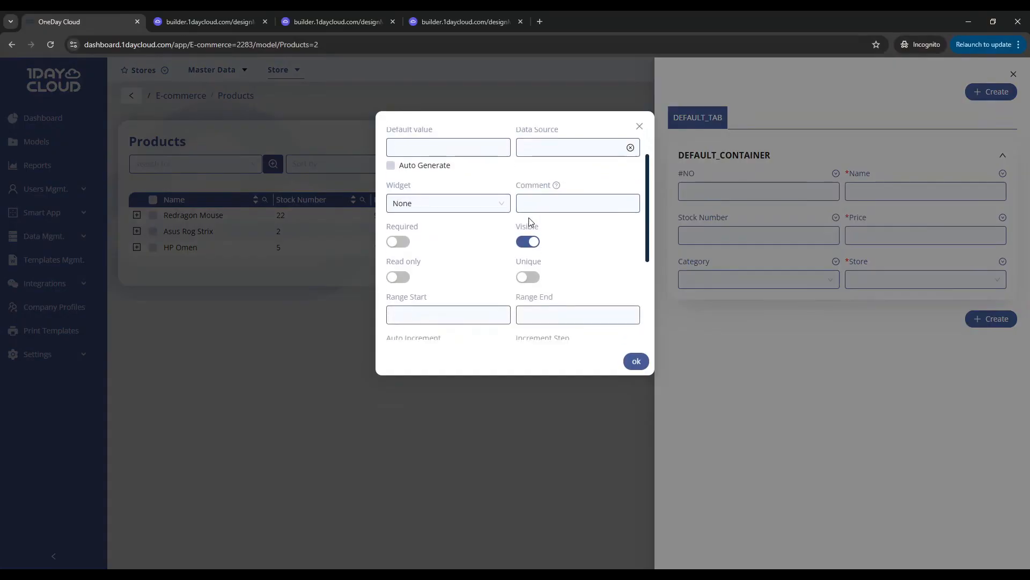
left_click(398, 242)
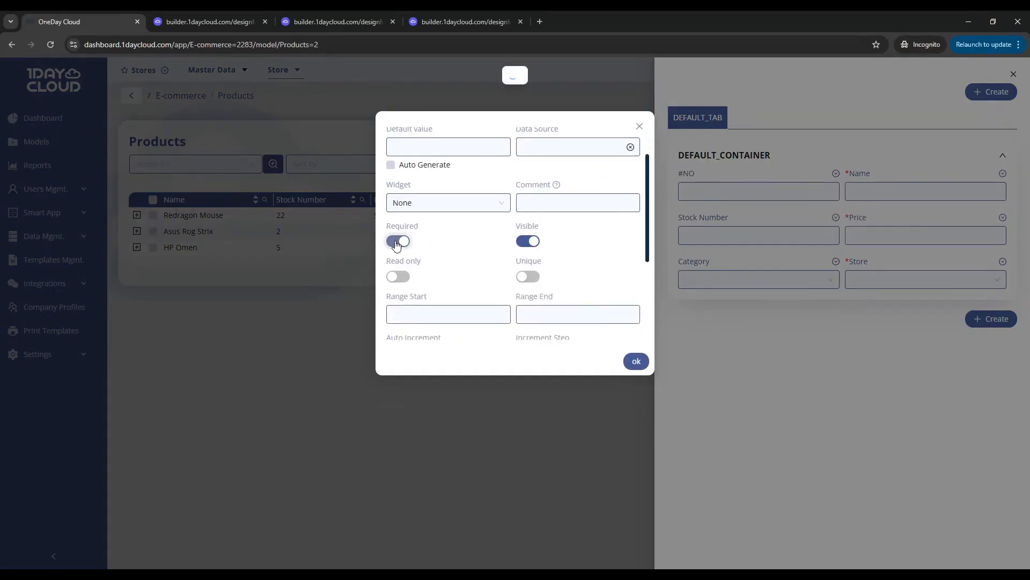
Make the #NO field unique and auto-incrementing with an increment step of 1, and close its properties and the form
left_click(519, 276)
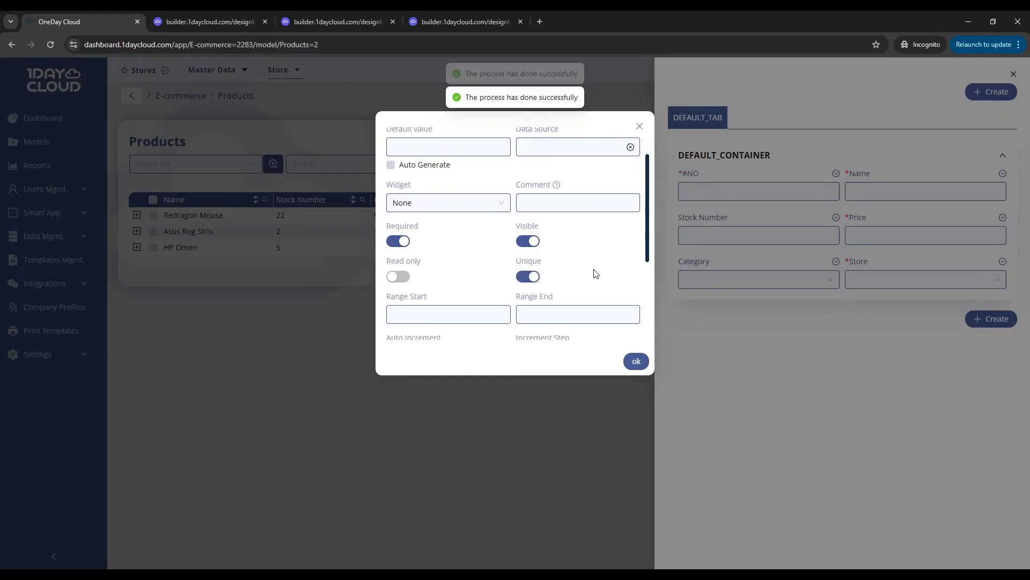
scroll(550, 287, "down", 1)
scroll(417, 241, "down", 1)
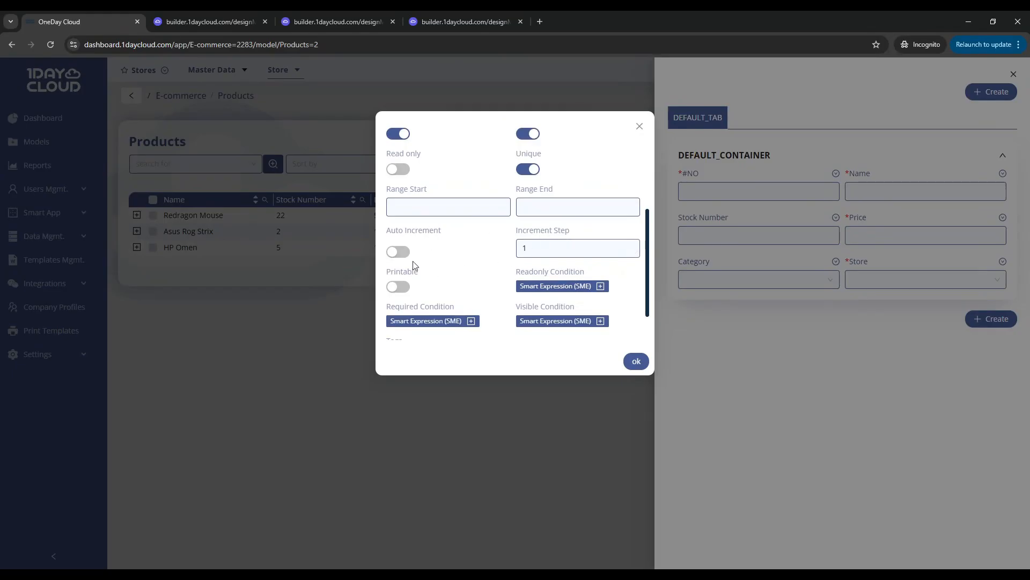
left_click(399, 252)
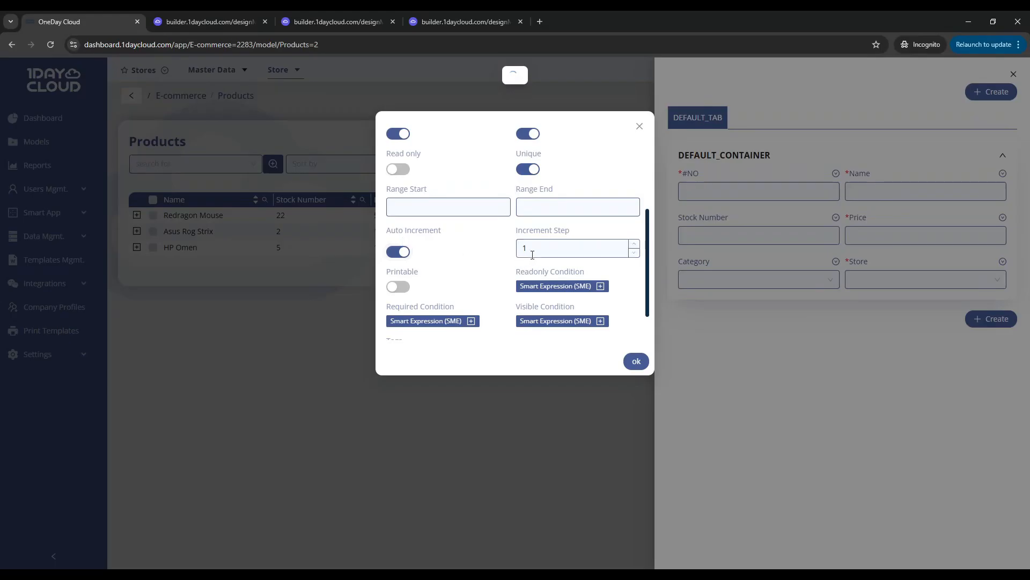
left_click(526, 249)
key("BackSpace")
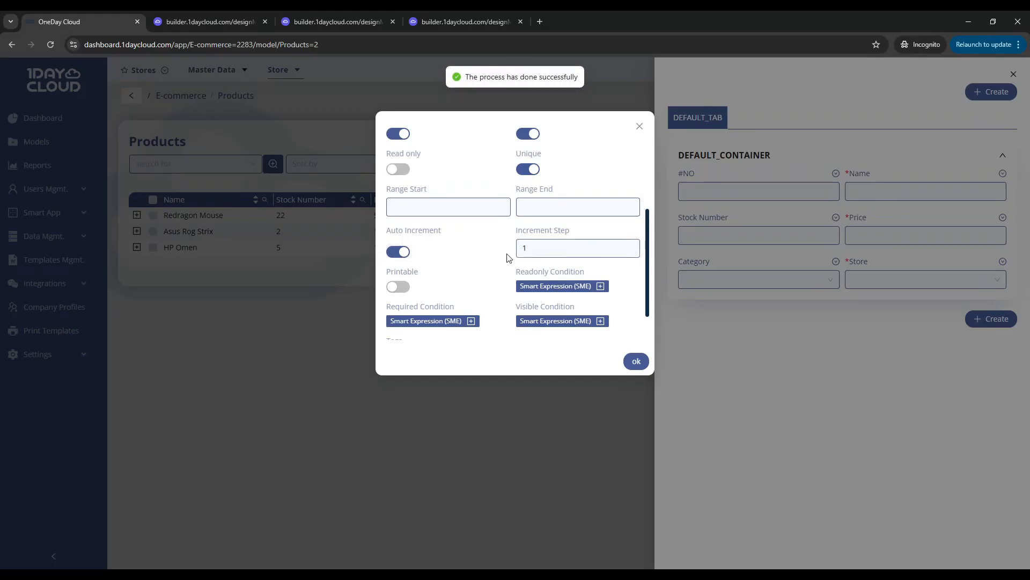
scroll(509, 258, "up", 3)
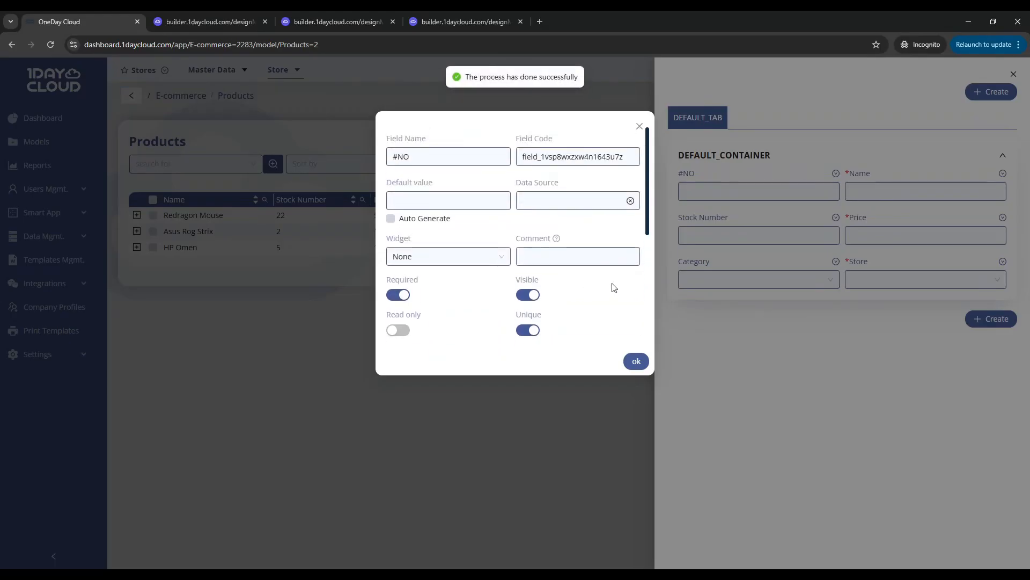
left_click(721, 347)
left_click(516, 321)
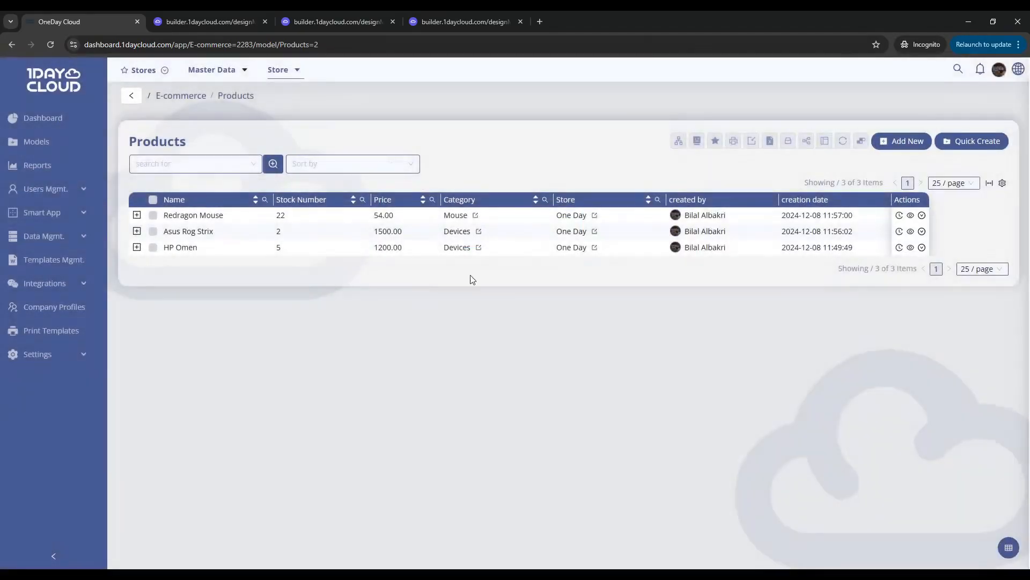
Set the #NO of the Redragon Mouse product to 3 and save the record
left_click(735, 219)
left_click(736, 194)
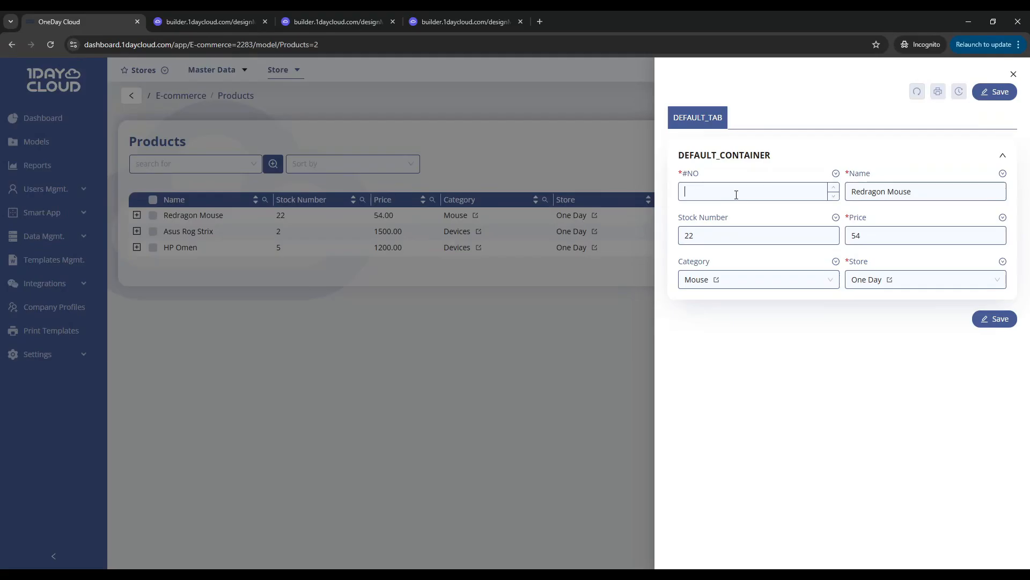
left_click(994, 92)
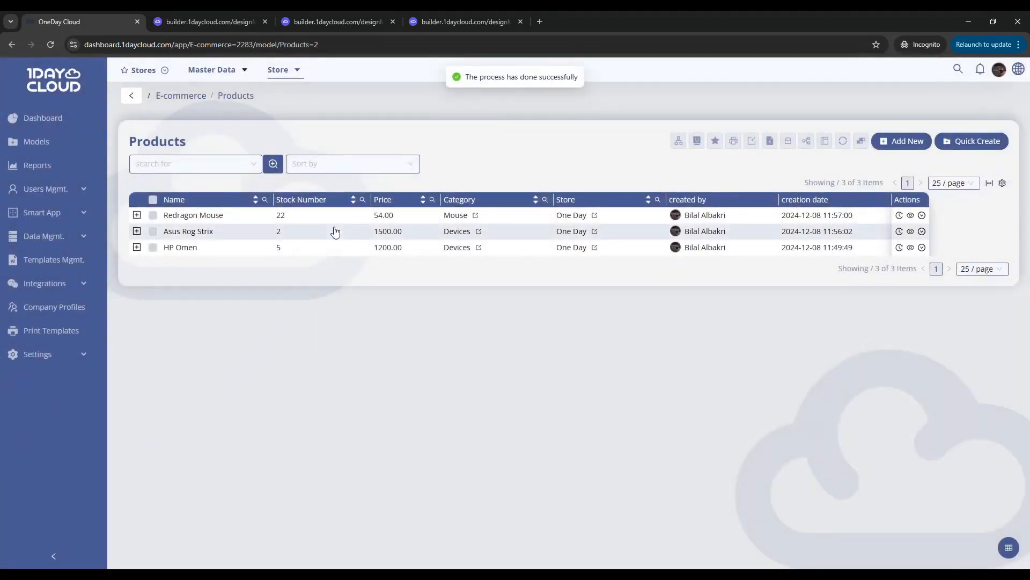
Set the #NO of Asus Rog Strix to 2 and of HP Omen to 1, saving both records
left_click(334, 231)
left_click(782, 193)
type("5")
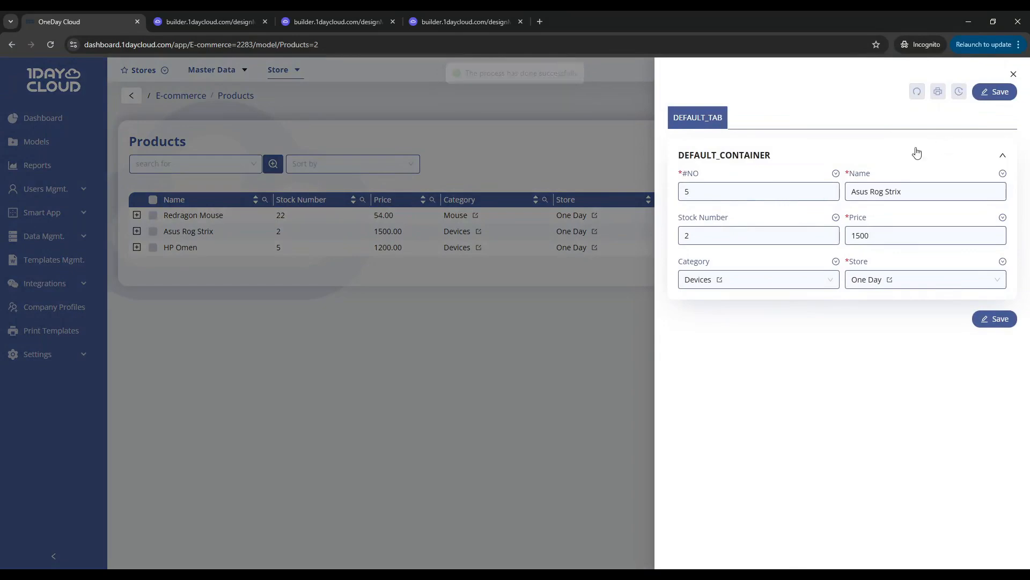
type("2")
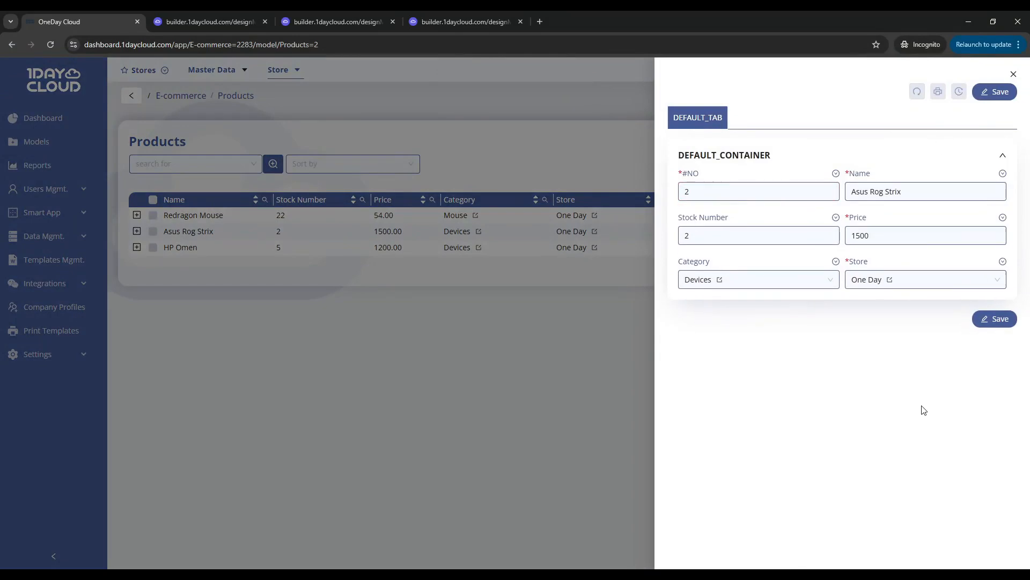
left_click(994, 92)
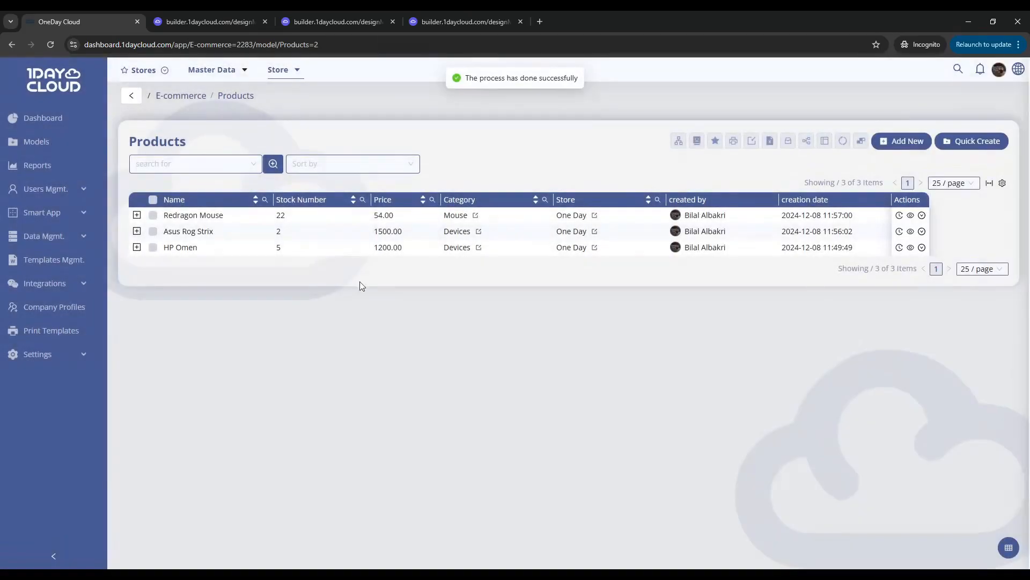
left_click(328, 248)
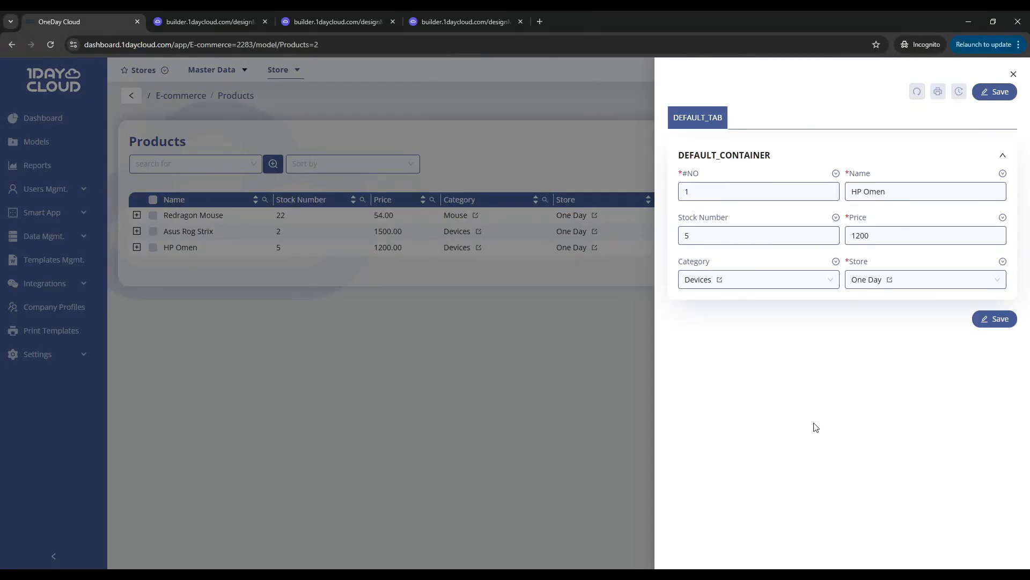
left_click(992, 319)
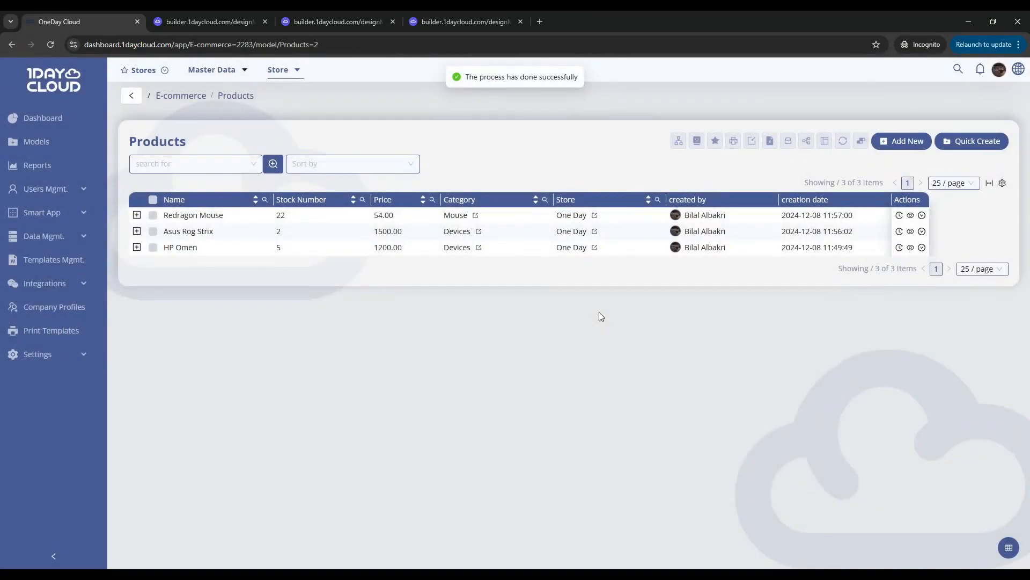
Display the #NO field in the Products item list and close the quick-create form
left_click(987, 141)
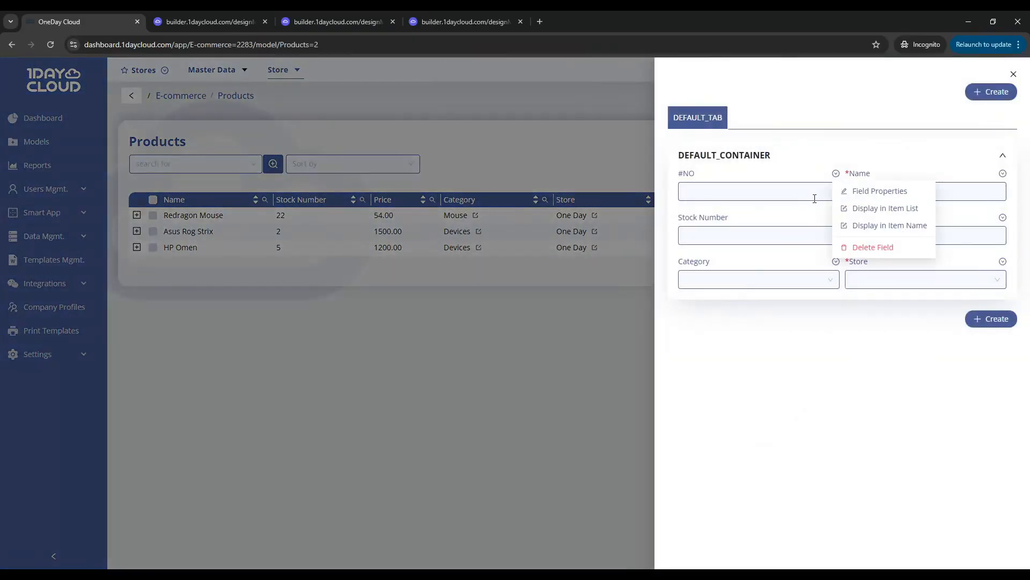
left_click(886, 209)
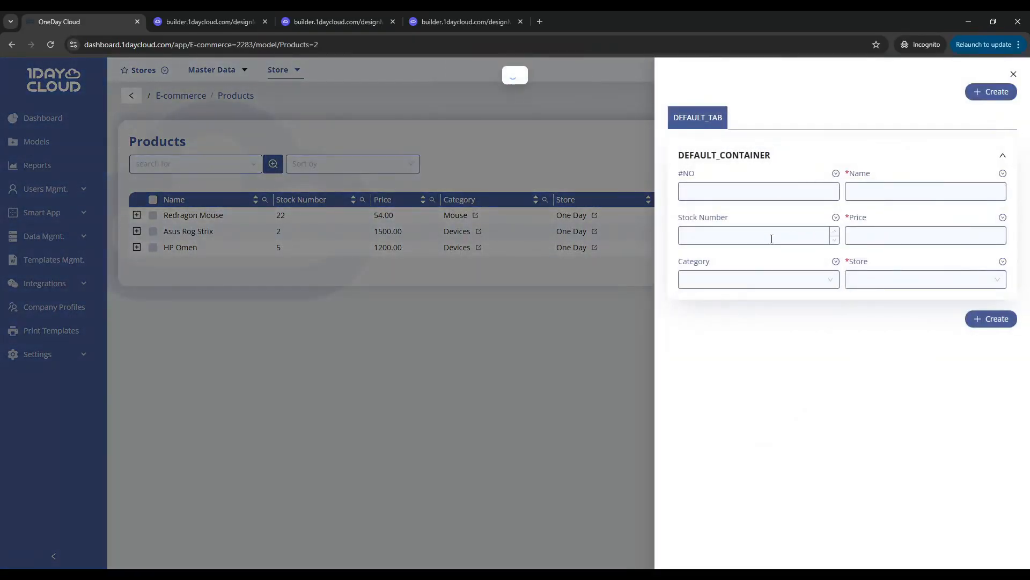
left_click(555, 289)
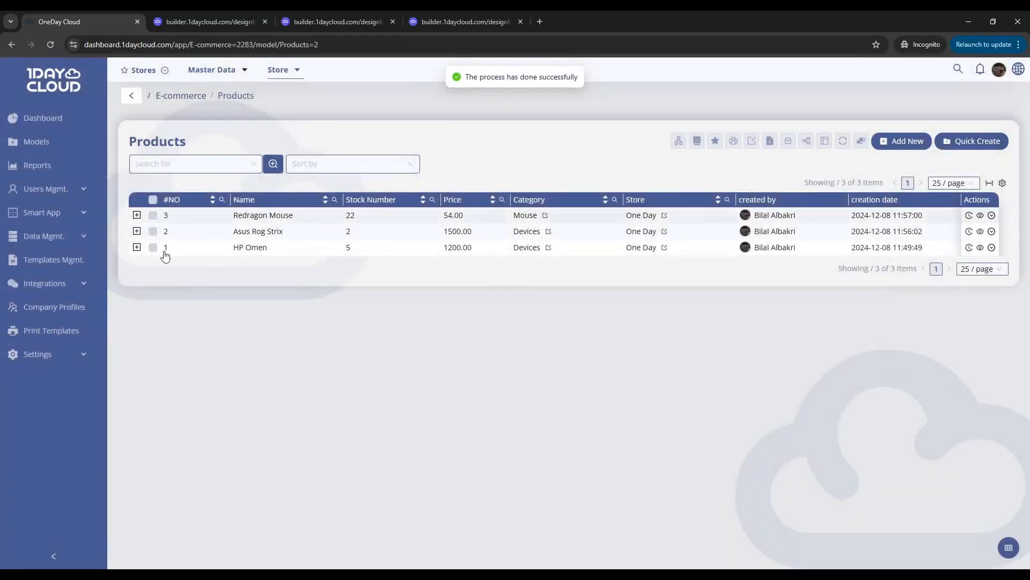
Create a product named test with stock number 0, price 1, category Mouse and store One Day, leaving #NO empty
left_click(969, 140)
left_click(867, 189)
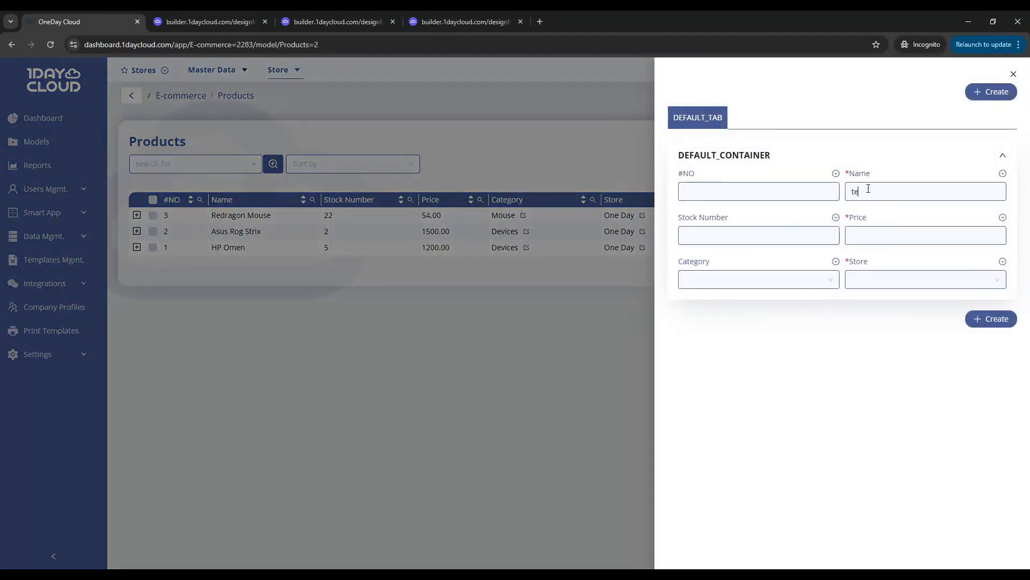
type("0")
left_click(759, 279)
left_click(759, 304)
left_click(923, 279)
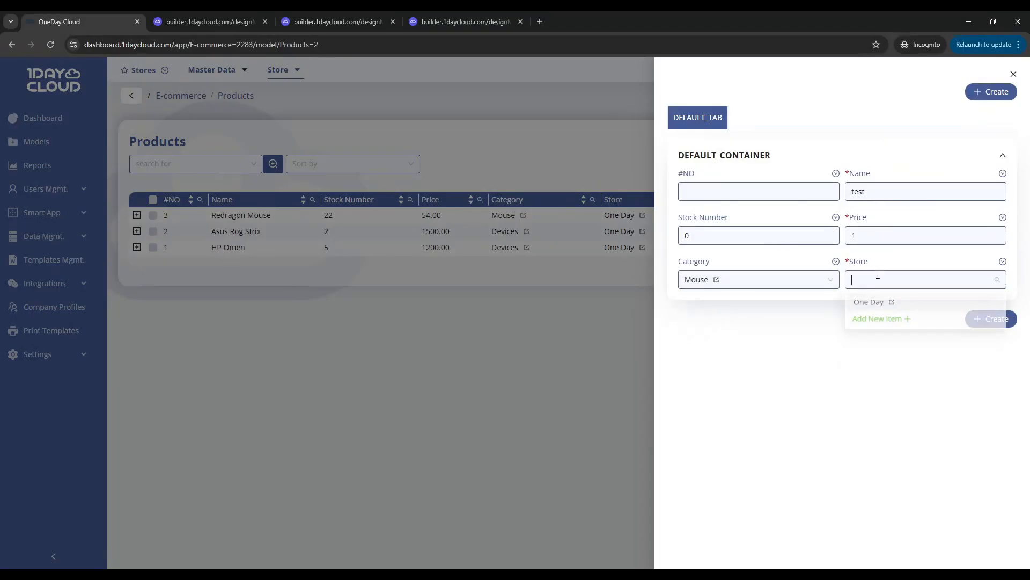
left_click(900, 304)
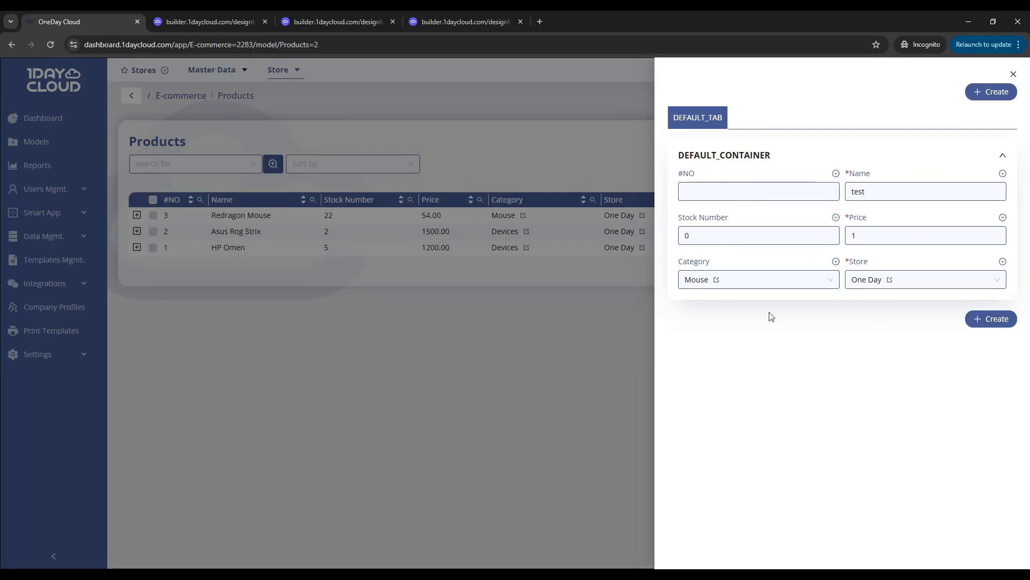
left_click(984, 94)
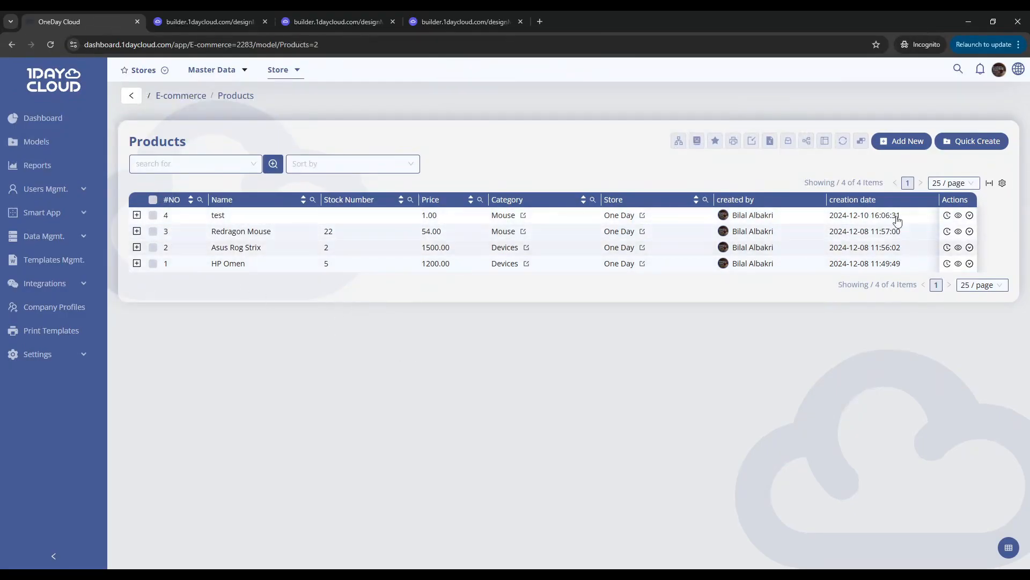
Make the #NO field of the Products quick-create form read-only and close the form
left_click(960, 145)
left_click(836, 172)
left_click(854, 192)
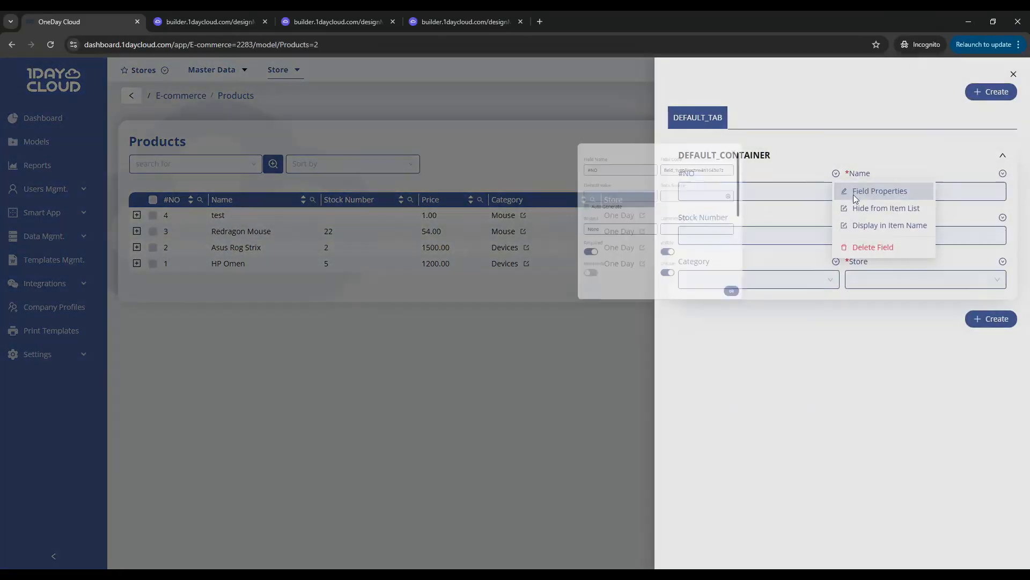
left_click(398, 330)
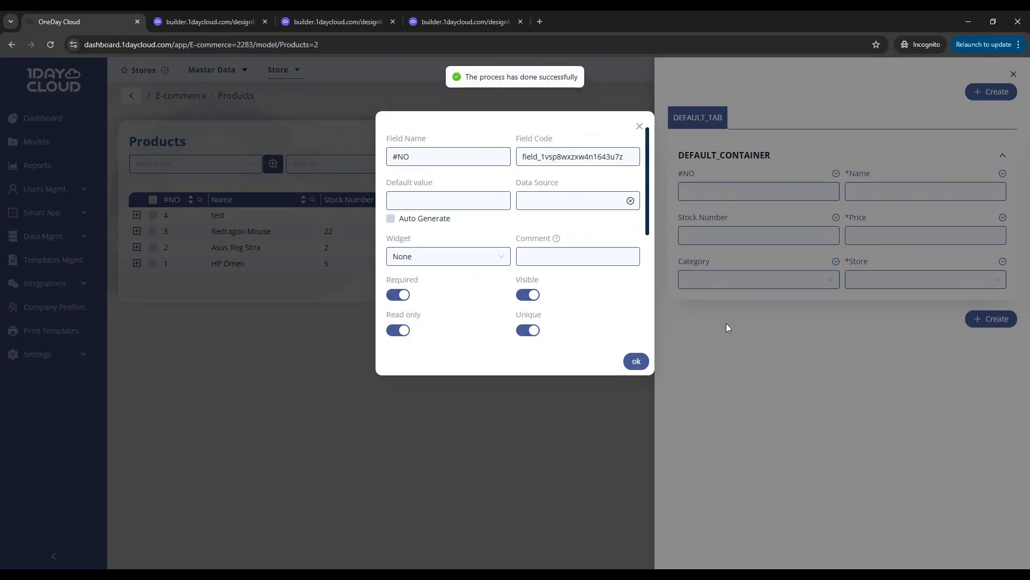
left_click(751, 351)
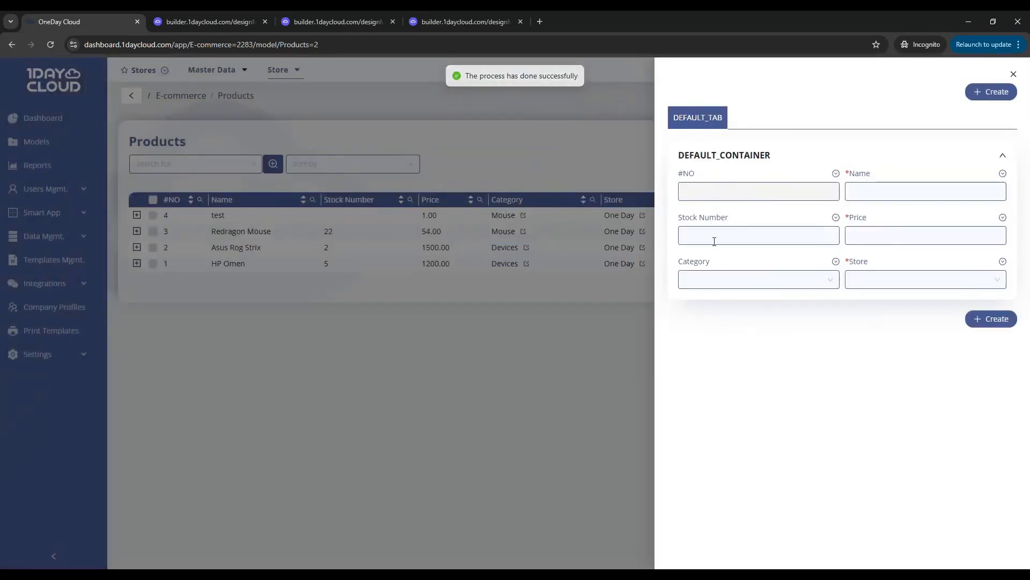
left_click(607, 338)
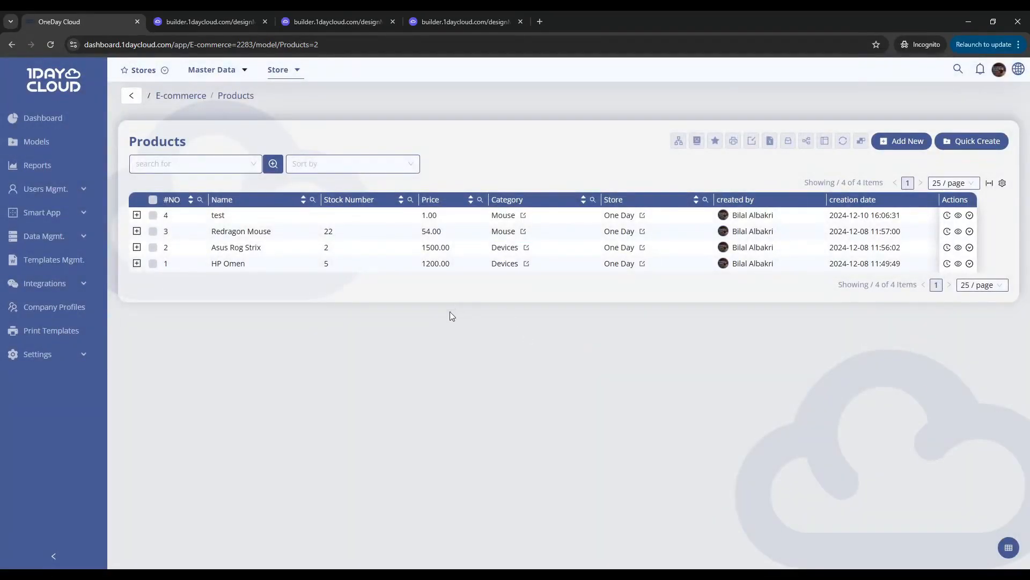
Set the default value of the Products form's Store field to One Day and close the form
mouse_move(203, 84)
left_click(981, 146)
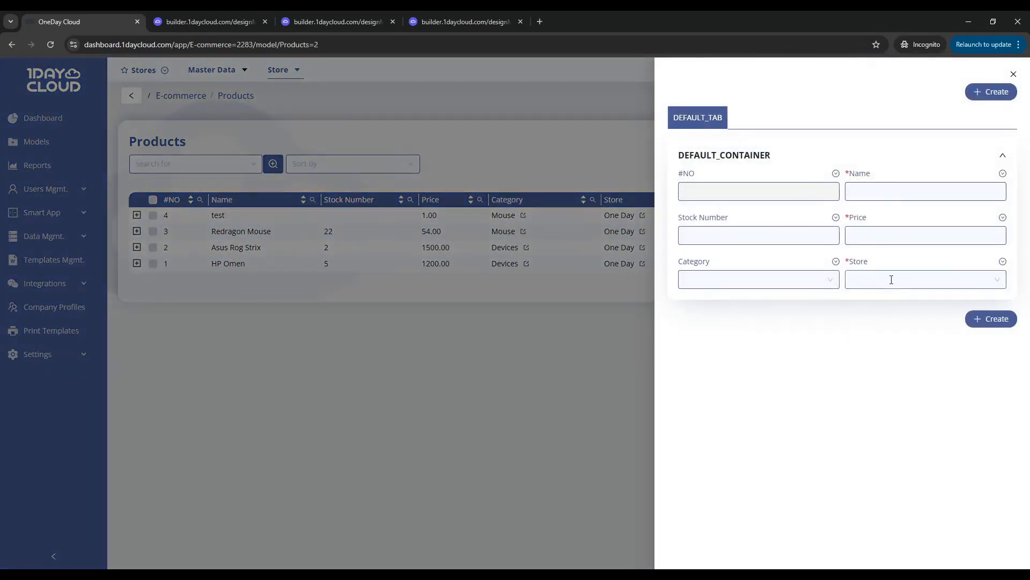
left_click(1002, 263)
left_click(983, 280)
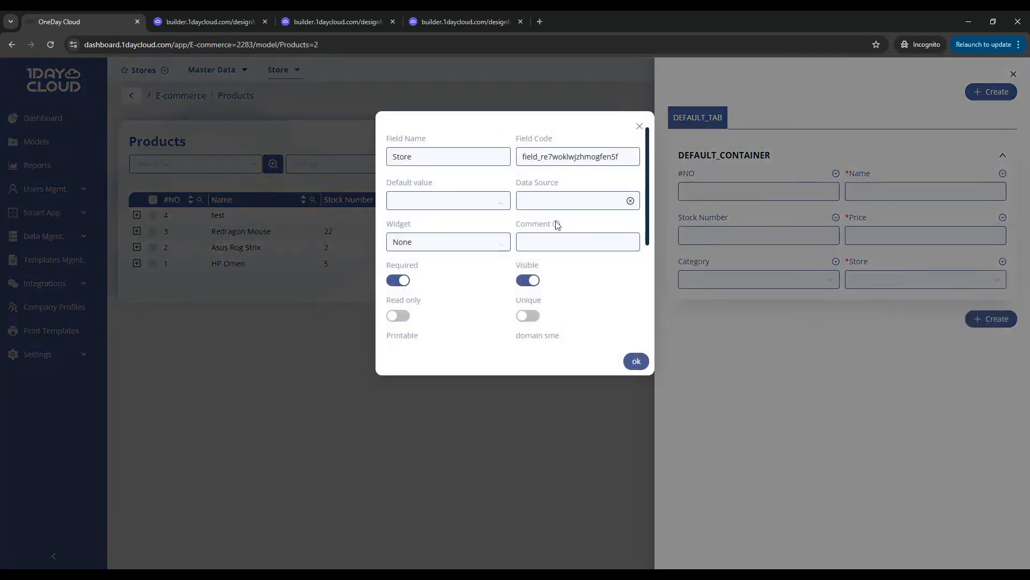
left_click(429, 199)
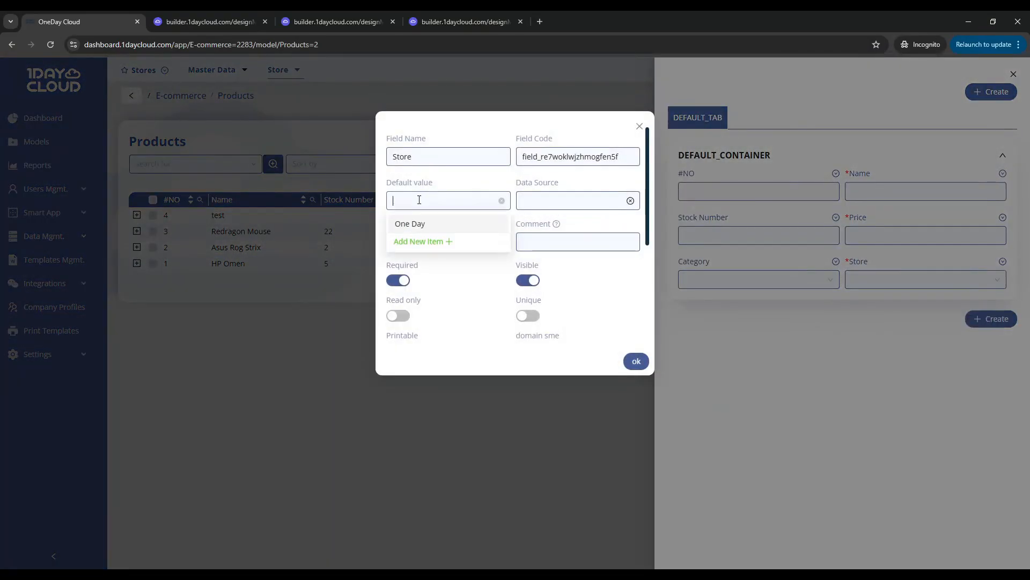
left_click(431, 224)
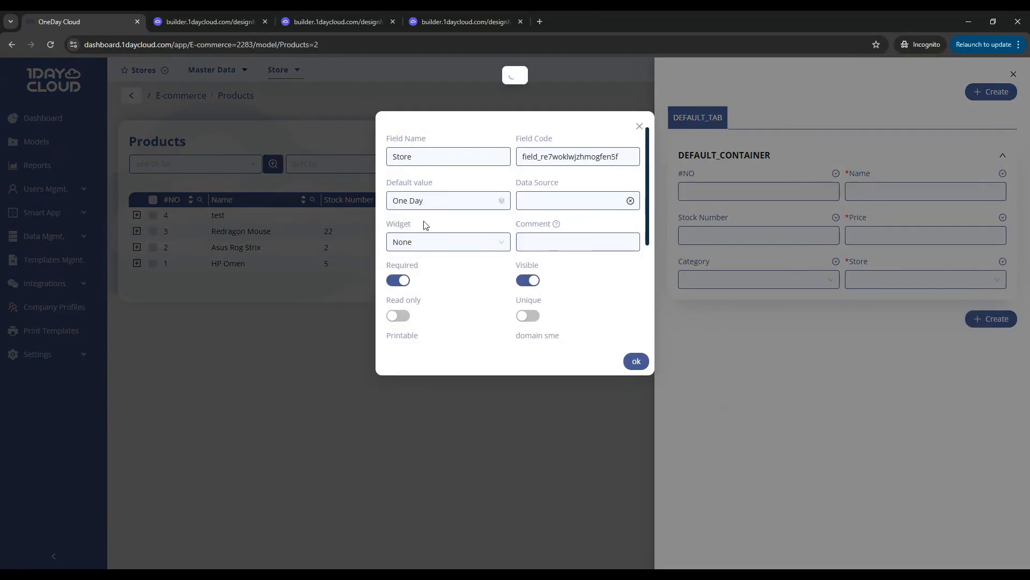
left_click(790, 346)
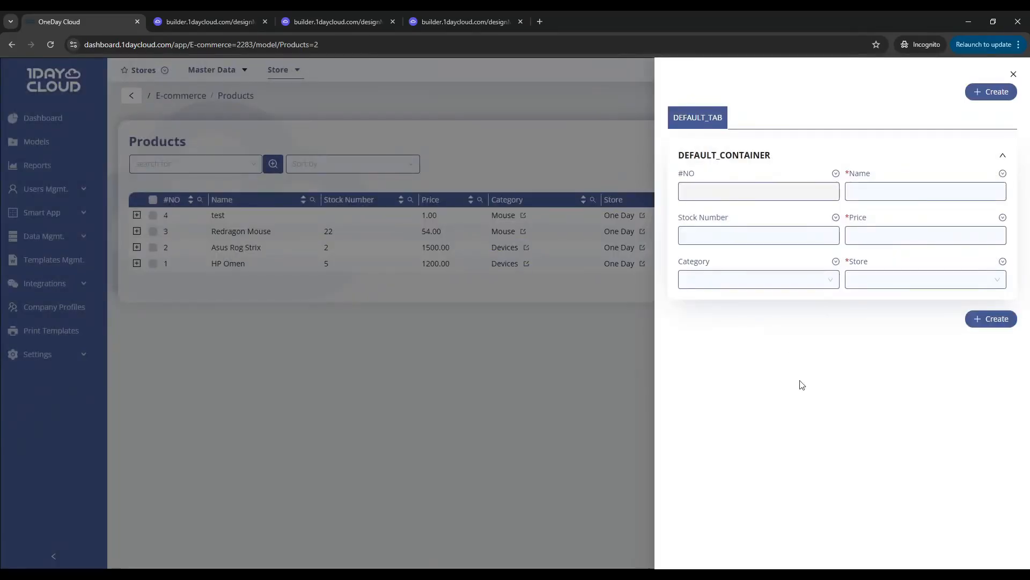
left_click(575, 395)
Check the preselected Store value and its options in a fresh Products quick-create form, then close the form
left_click(950, 144)
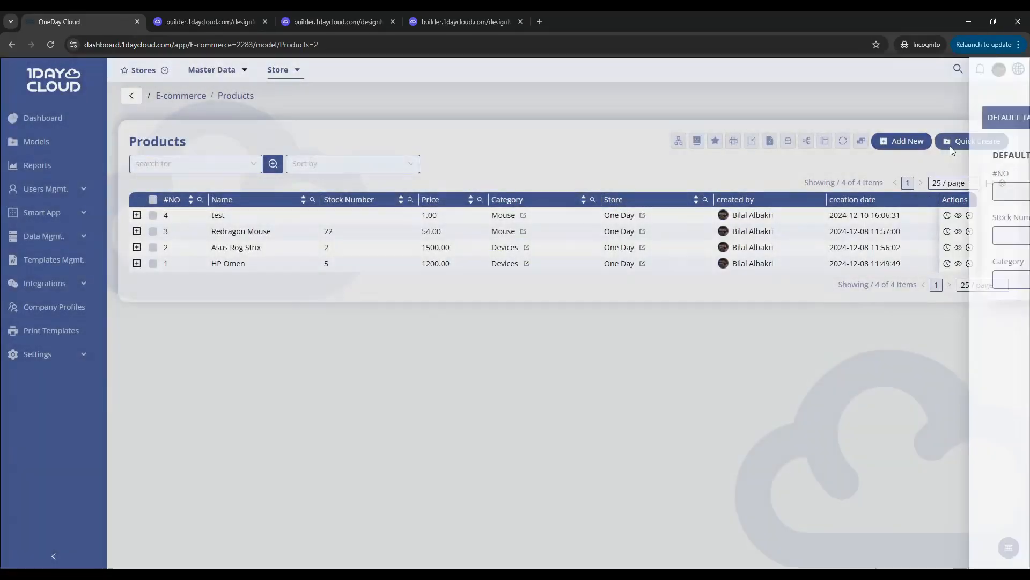
left_click(913, 282)
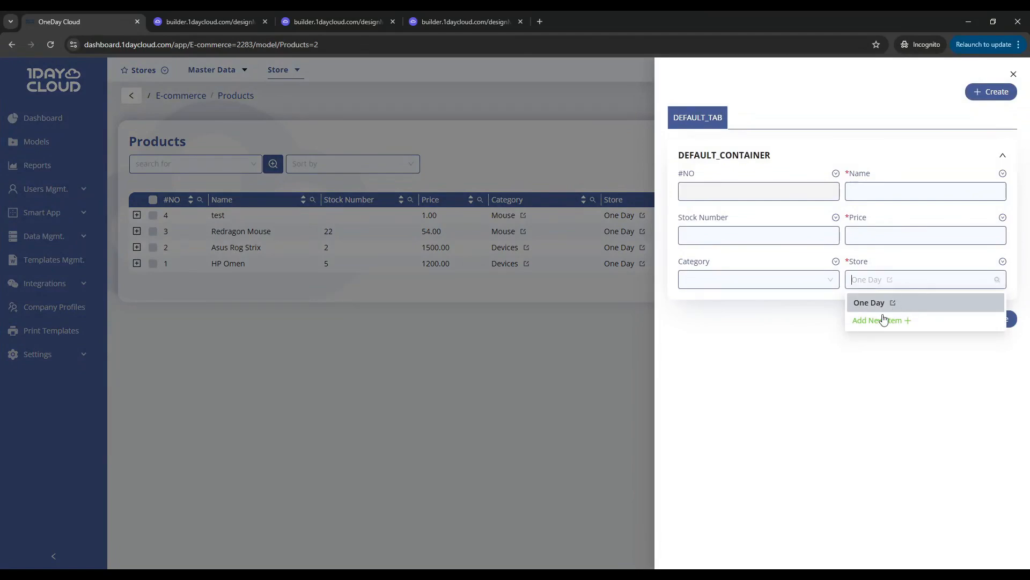
left_click(846, 298)
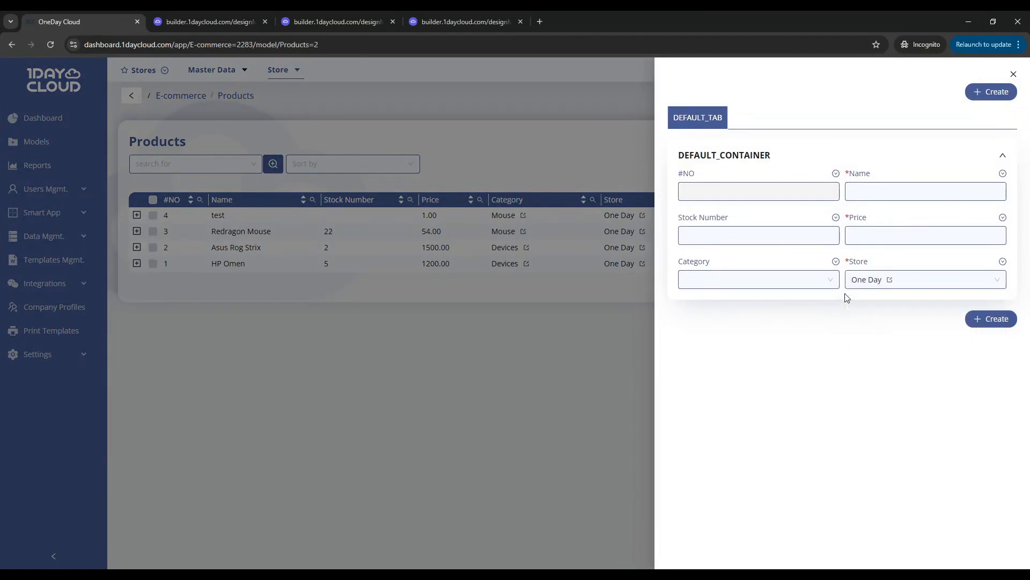
left_click(617, 333)
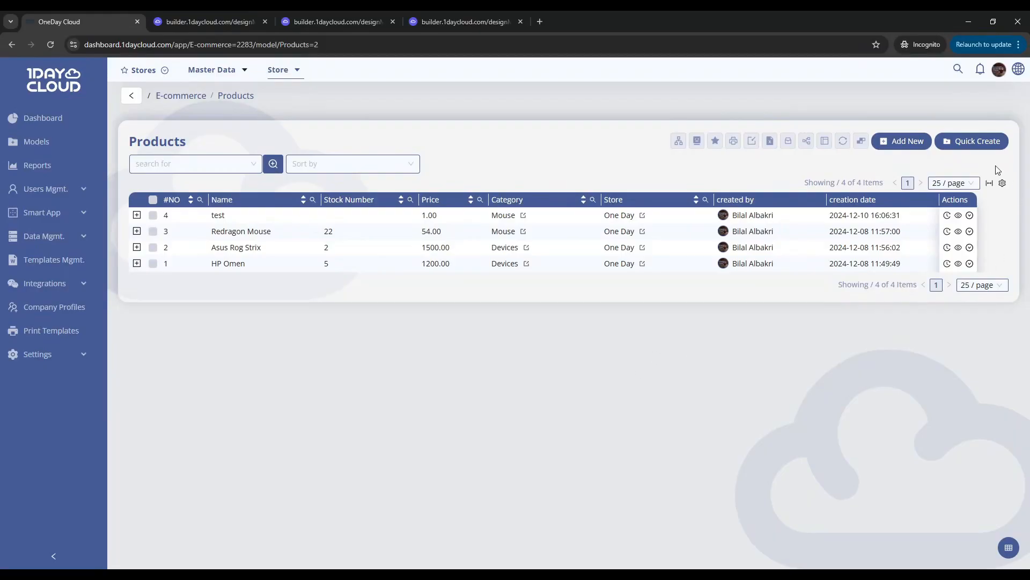
Check the default value options in the Store field's properties from the Products quick-create form, then close the properties
left_click(974, 141)
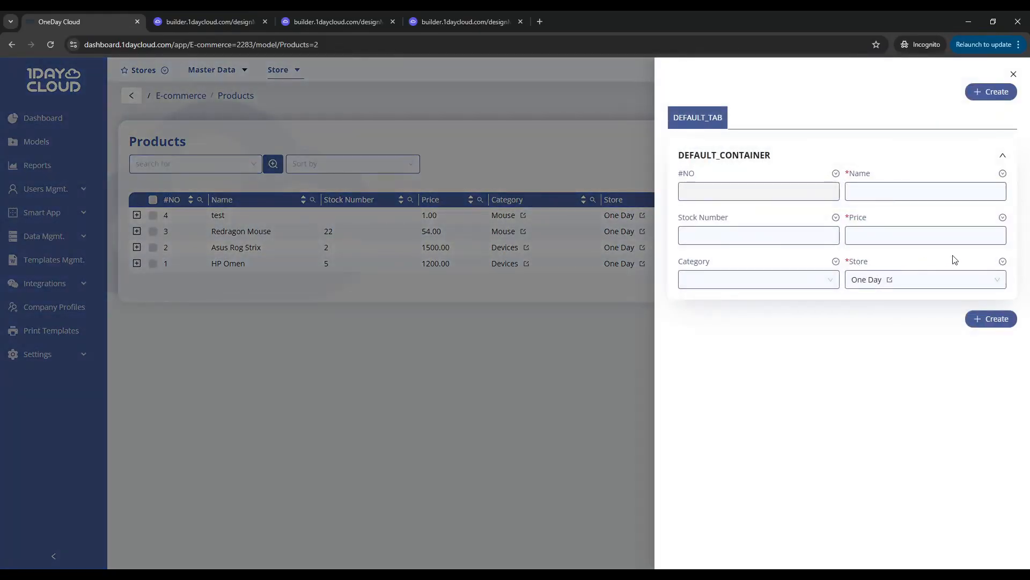
left_click(1004, 263)
left_click(937, 274)
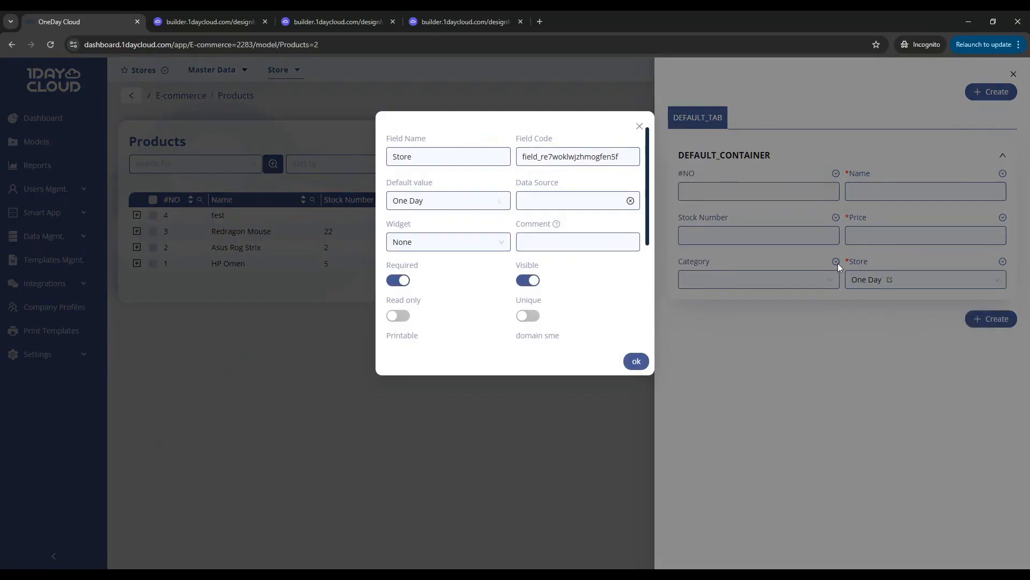
left_click(448, 201)
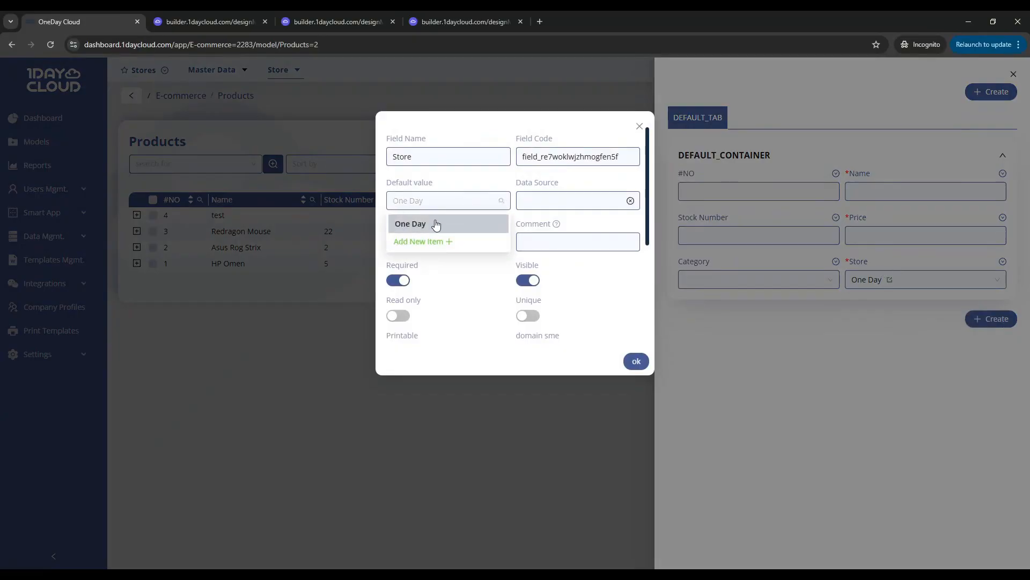
left_click(779, 377)
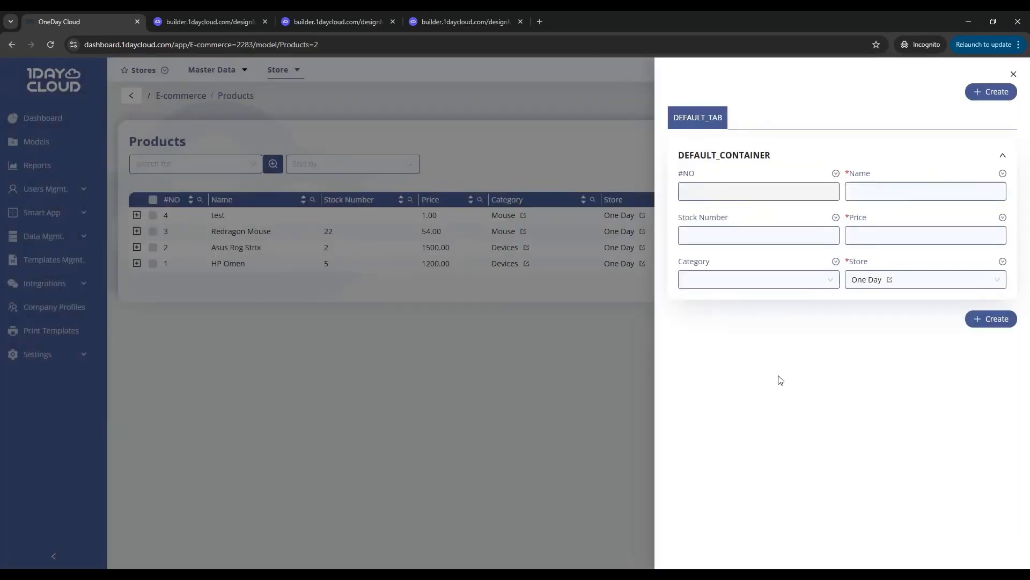
Examine the #NO field's properties, especially the default value and the Range Start and Range End settings
left_click(835, 176)
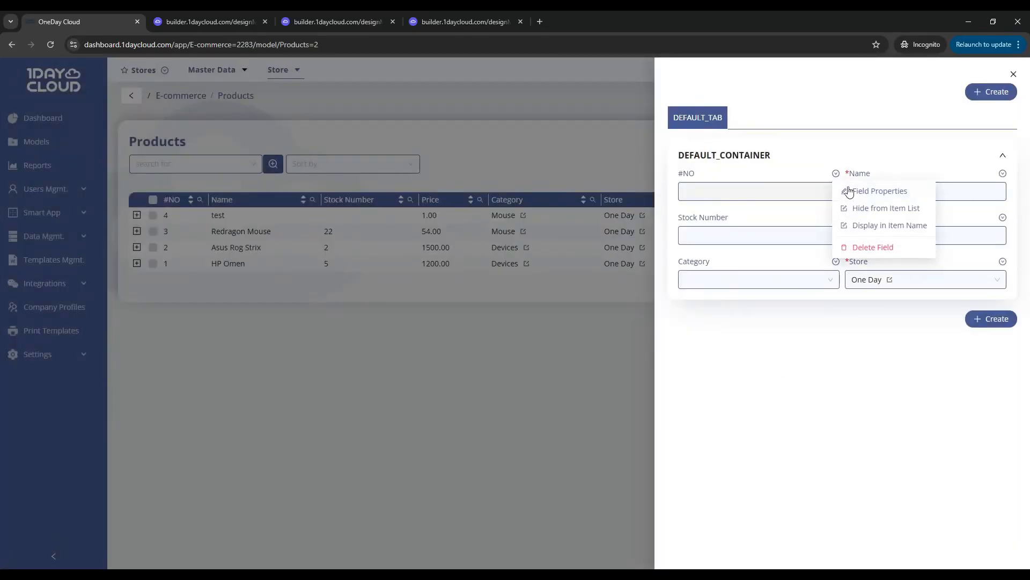
left_click(864, 193)
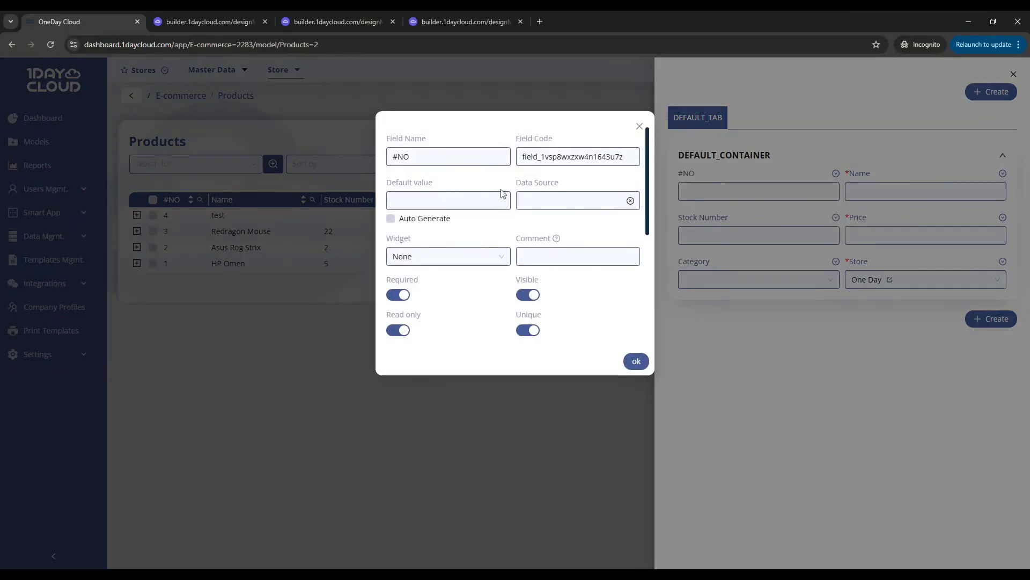
left_click(770, 316)
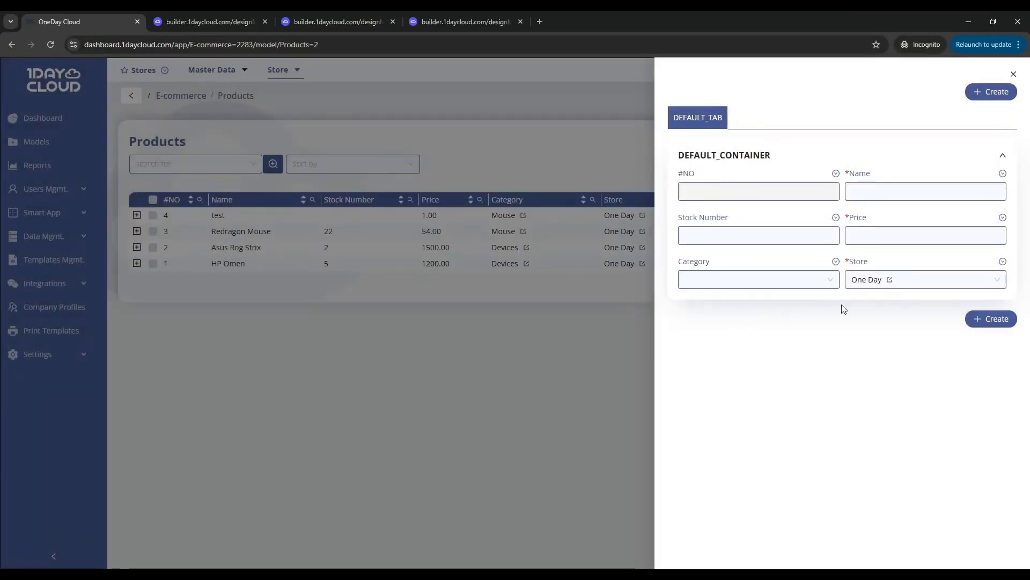
left_click(836, 173)
left_click(880, 192)
scroll(558, 260, "down", 2)
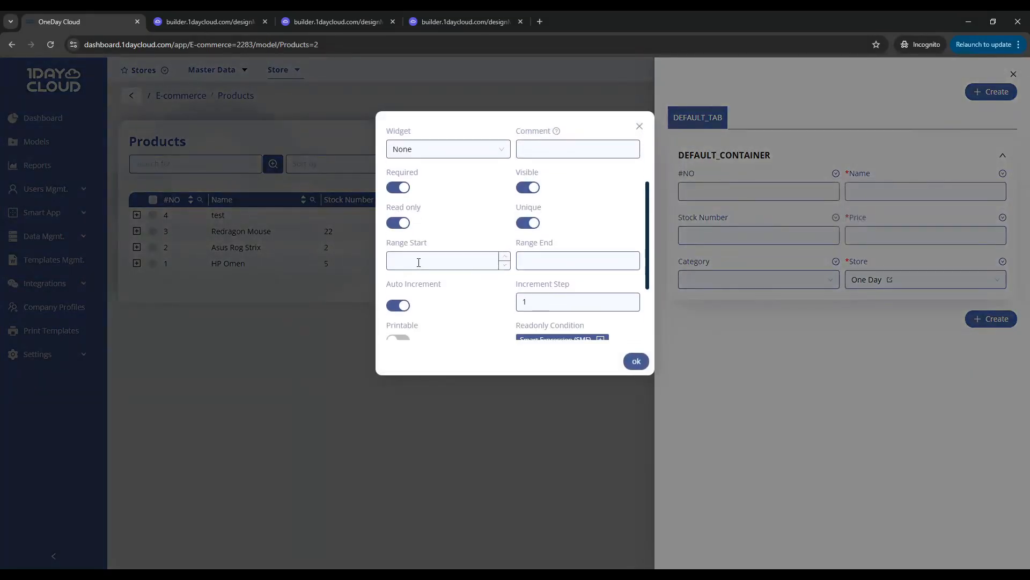
left_click_drag(387, 242, 509, 244)
left_click(532, 241)
scroll(488, 255, "up", 1)
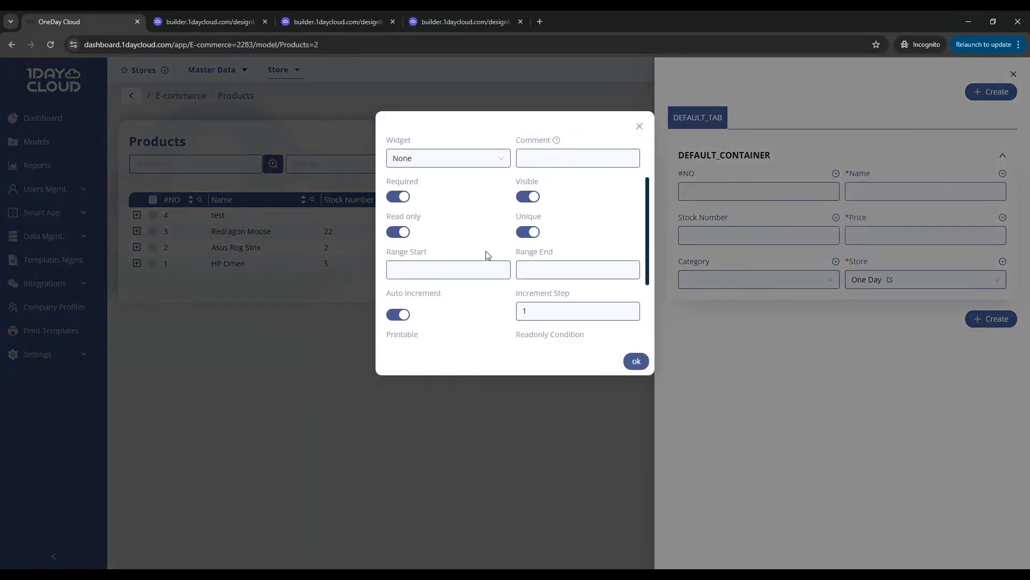
double_click(424, 251)
left_click(540, 251)
scroll(504, 256, "down", 1)
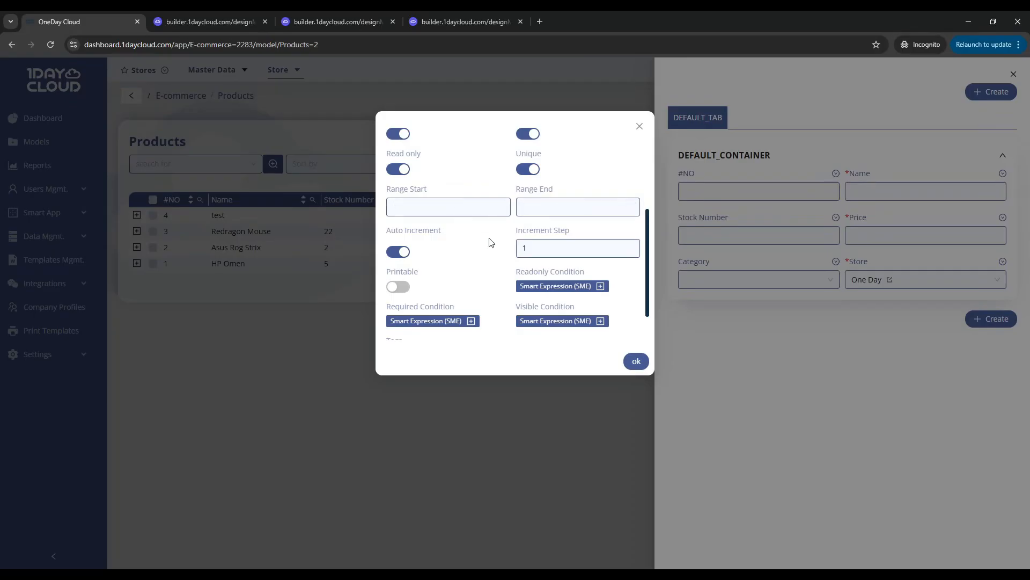
Enable Auto Generate for the #NO field's default value with the value 5
scroll(492, 251, "up", 1)
scroll(489, 253, "up", 2)
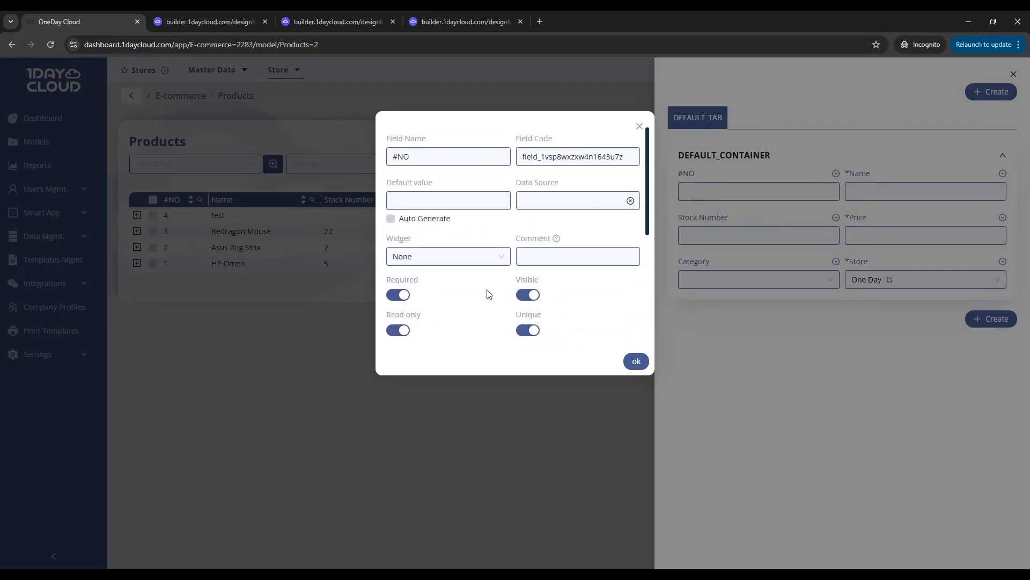
left_click(391, 220)
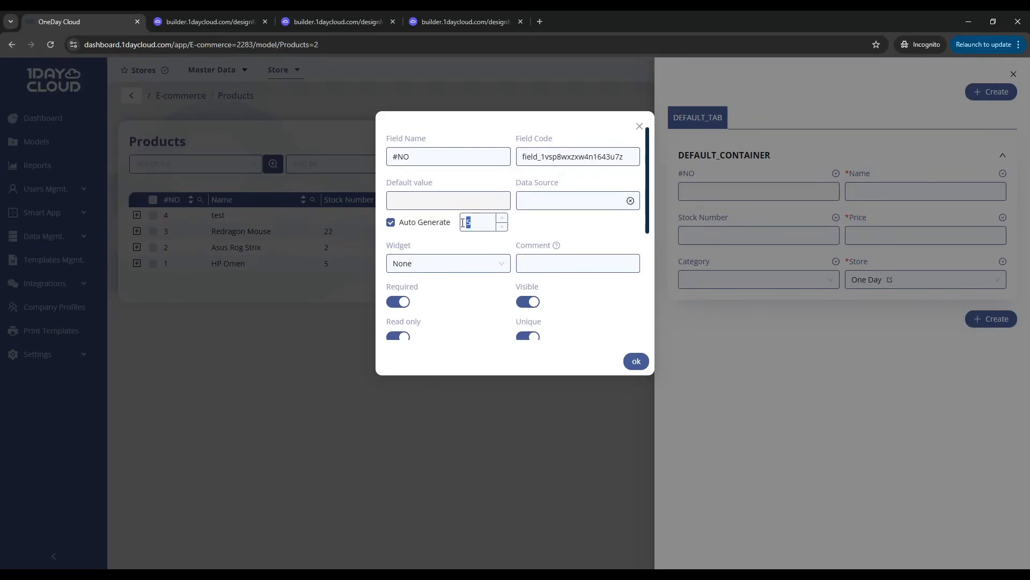
left_click(456, 240)
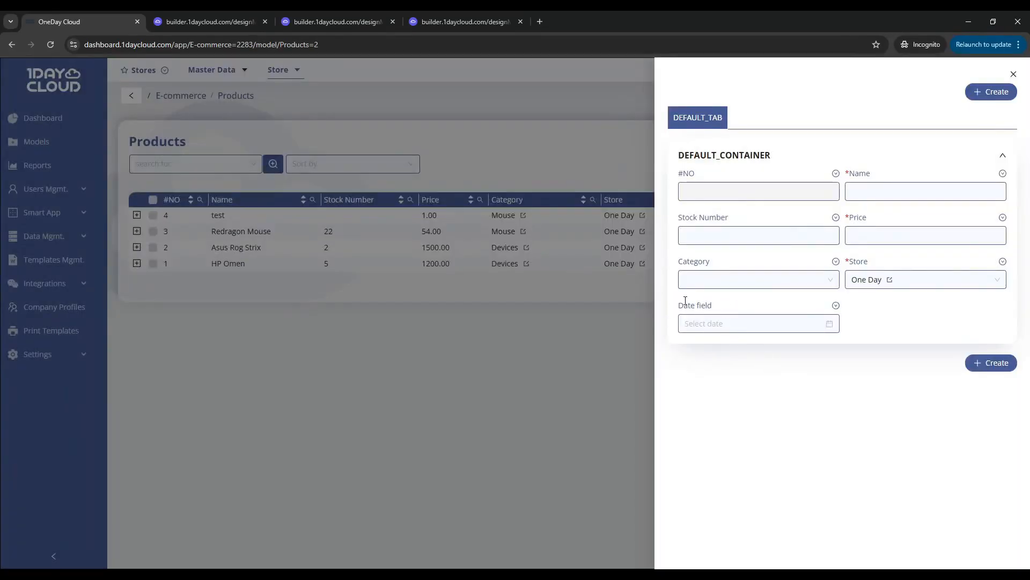
Set the default value of the form's Date field to 2024-12-10
left_click(835, 306)
left_click(857, 323)
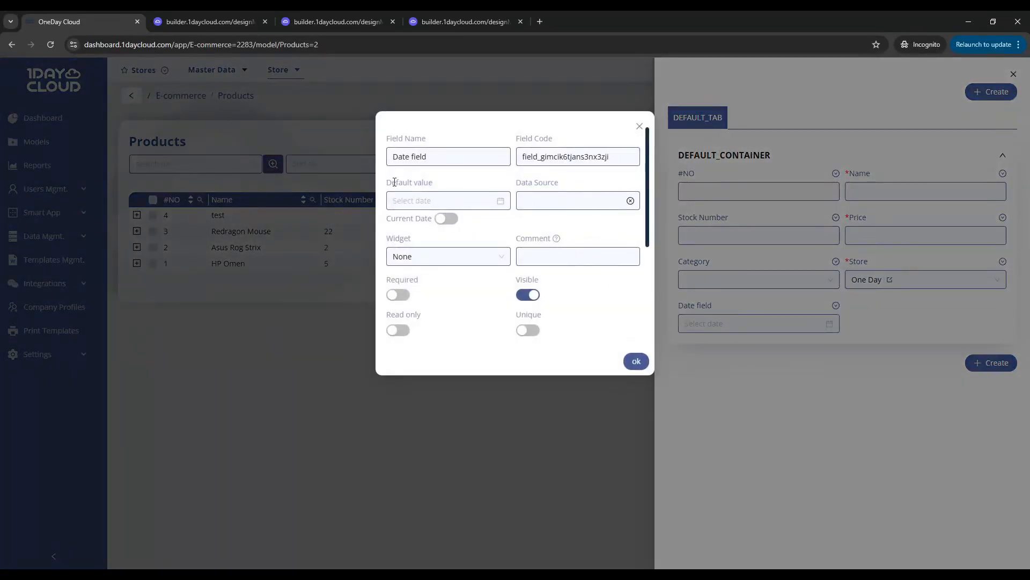
left_click_drag(389, 183, 427, 183)
left_click(430, 197)
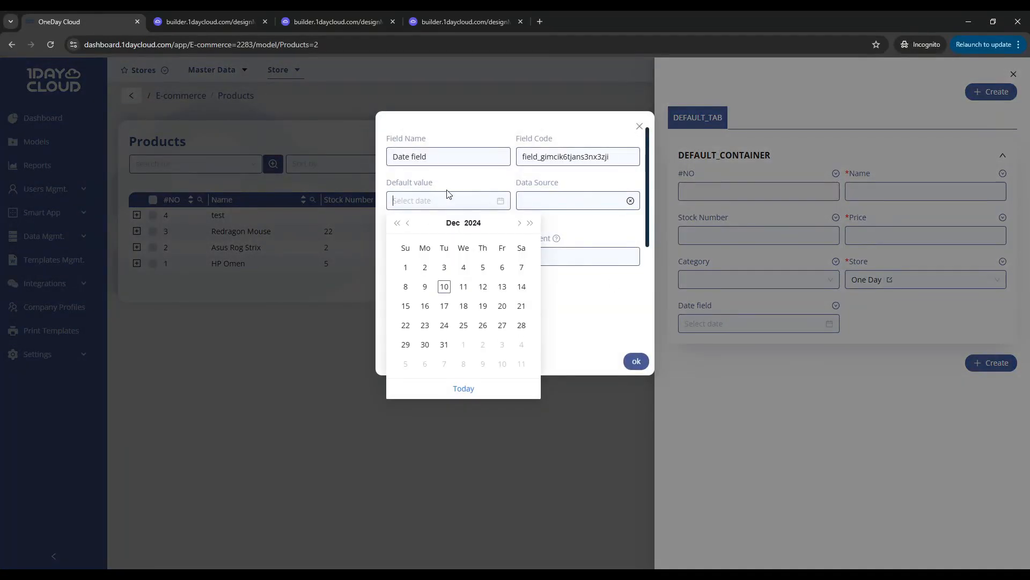
left_click(445, 288)
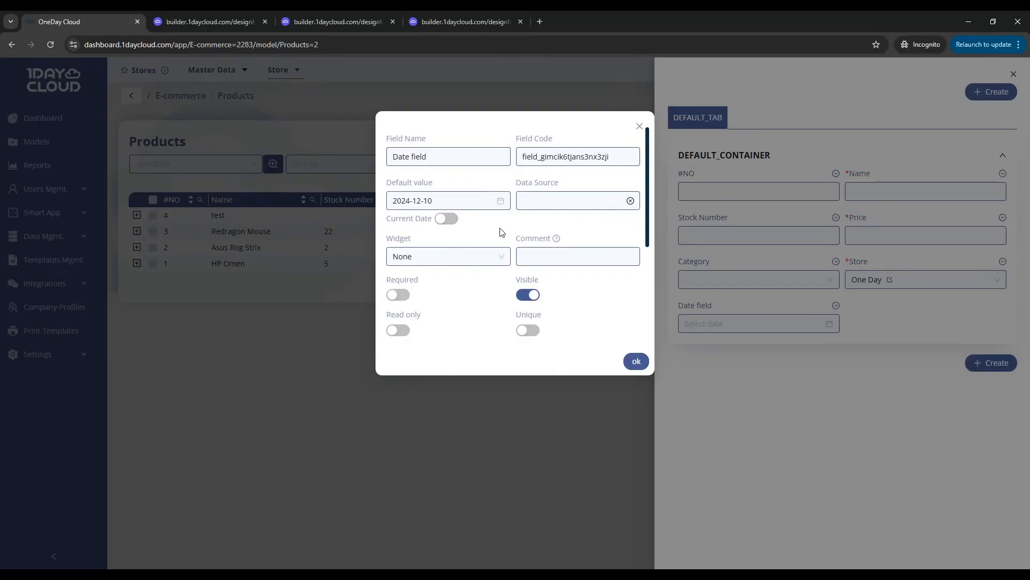
Look at the Date field's Date Range Start and Date Range End pickers, then close the quick-create form
scroll(503, 232, "down", 3)
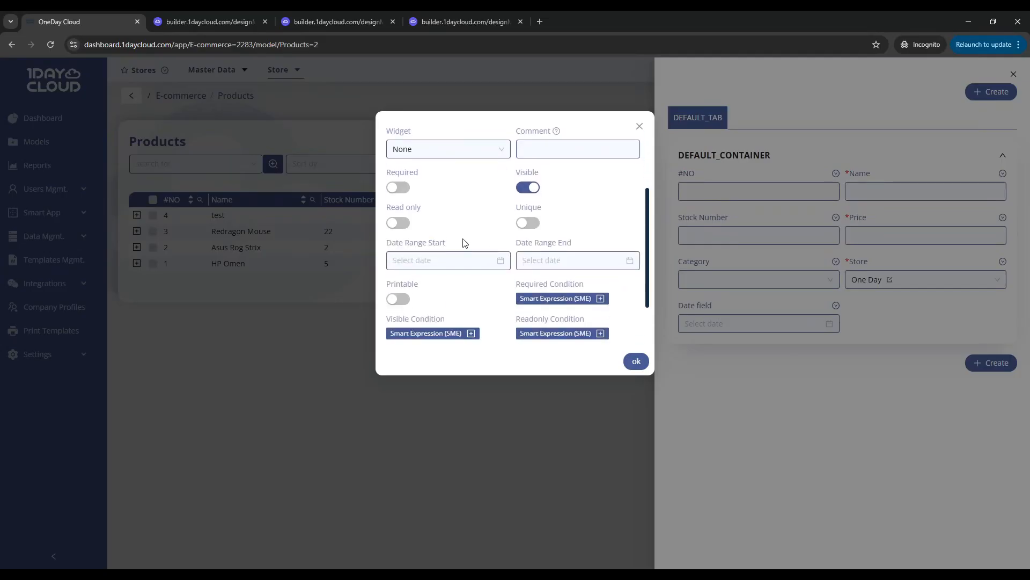
left_click(437, 261)
left_click(564, 261)
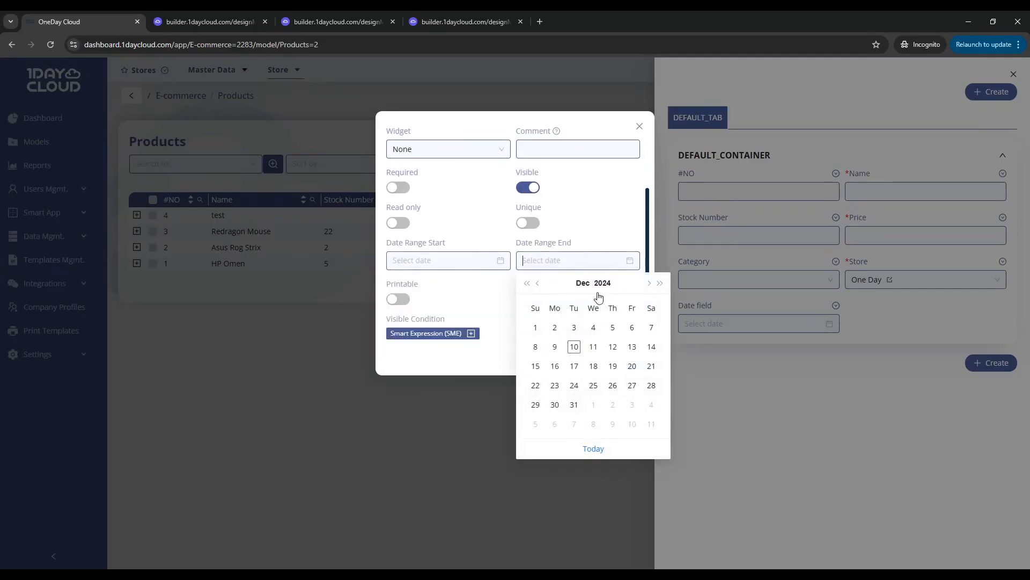
left_click(484, 239)
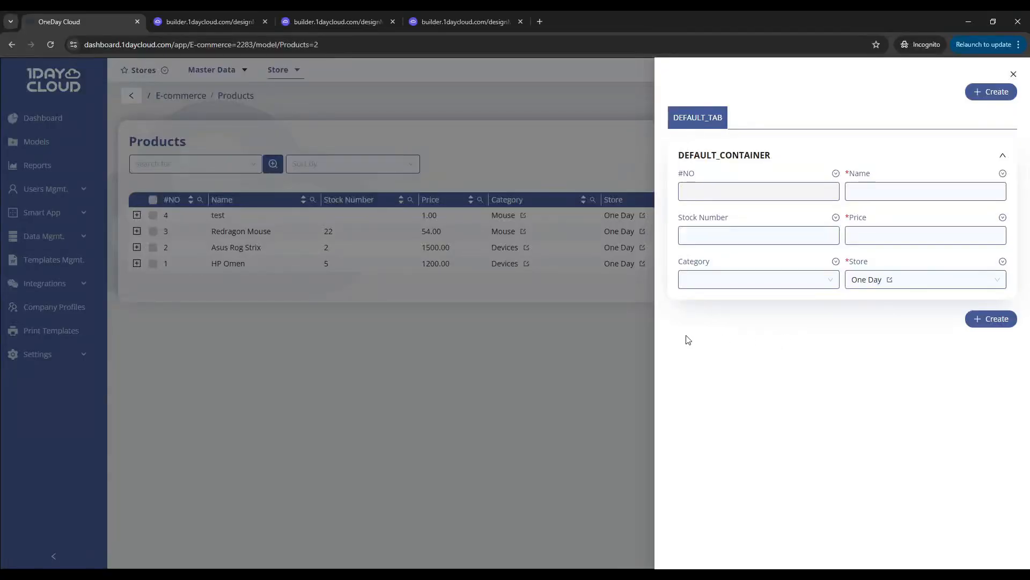
left_click(612, 325)
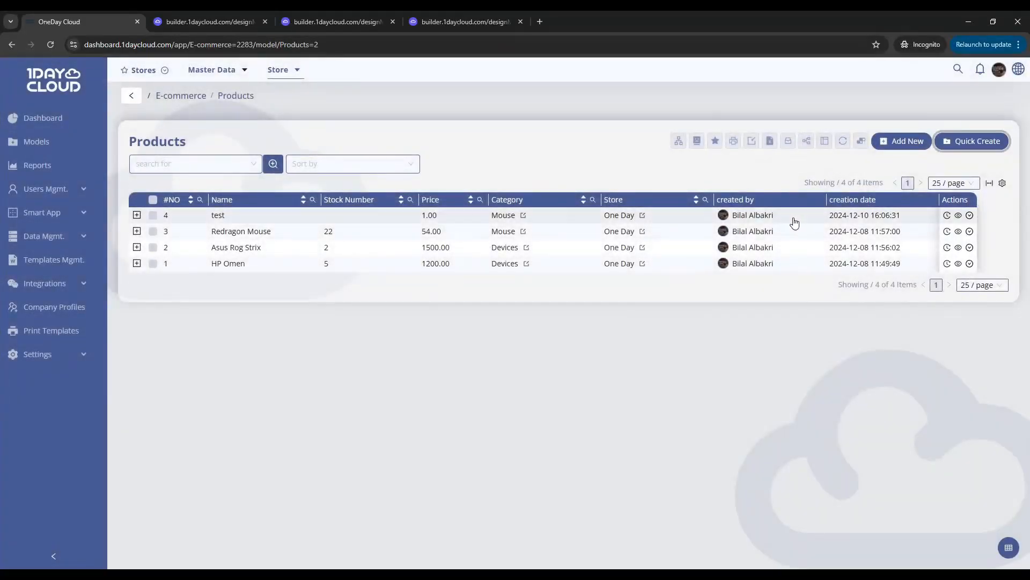
Print the Redragon Mouse product with the Default template, check #NO in the printout and return to the Products list
left_click(970, 231)
mouse_move(927, 373)
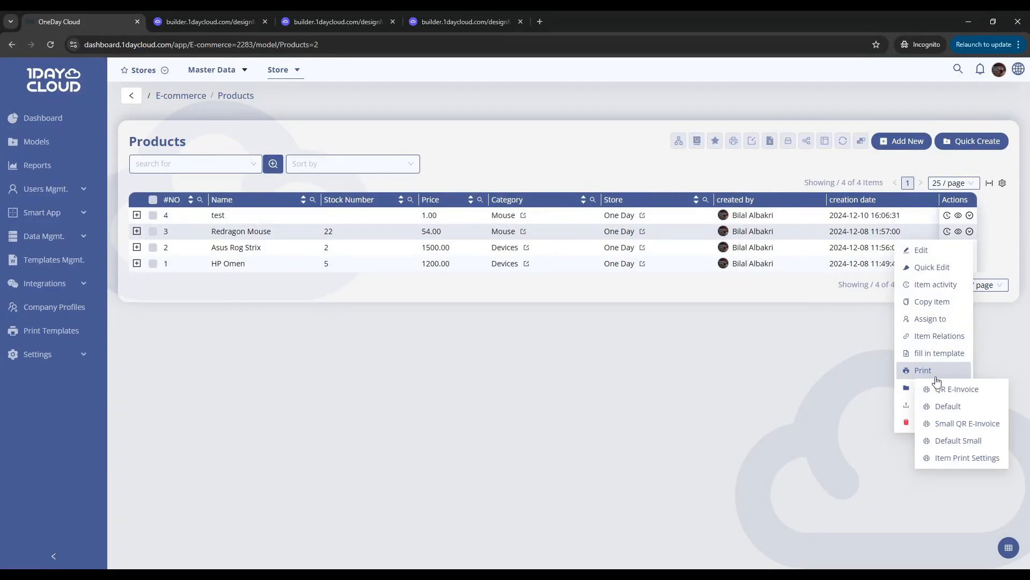
left_click(948, 406)
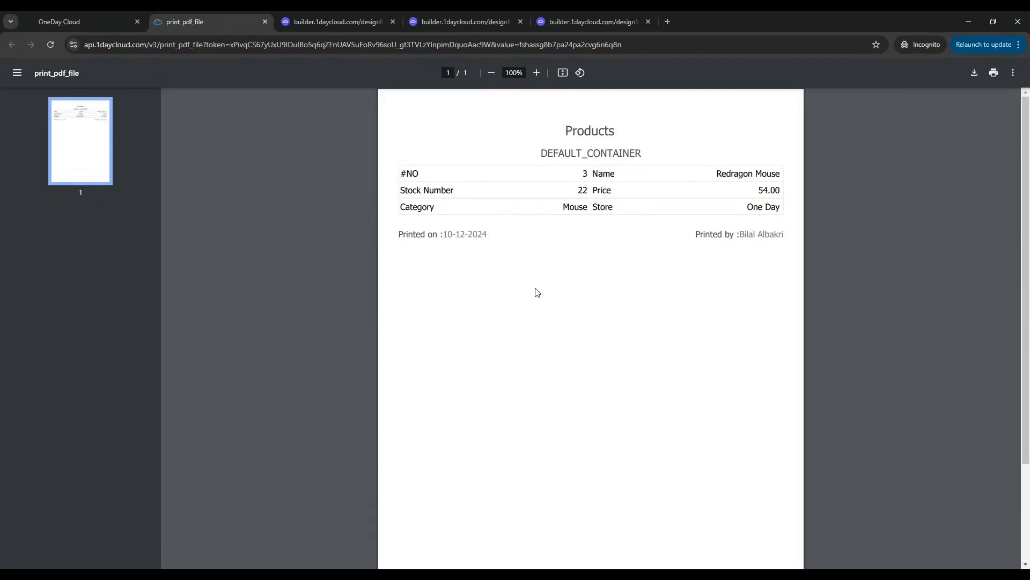
mouse_move(400, 175)
left_mouse_down()
mouse_move(423, 172)
mouse_move(401, 173)
mouse_move(413, 174)
left_mouse_up()
left_click(438, 173)
left_click(88, 22)
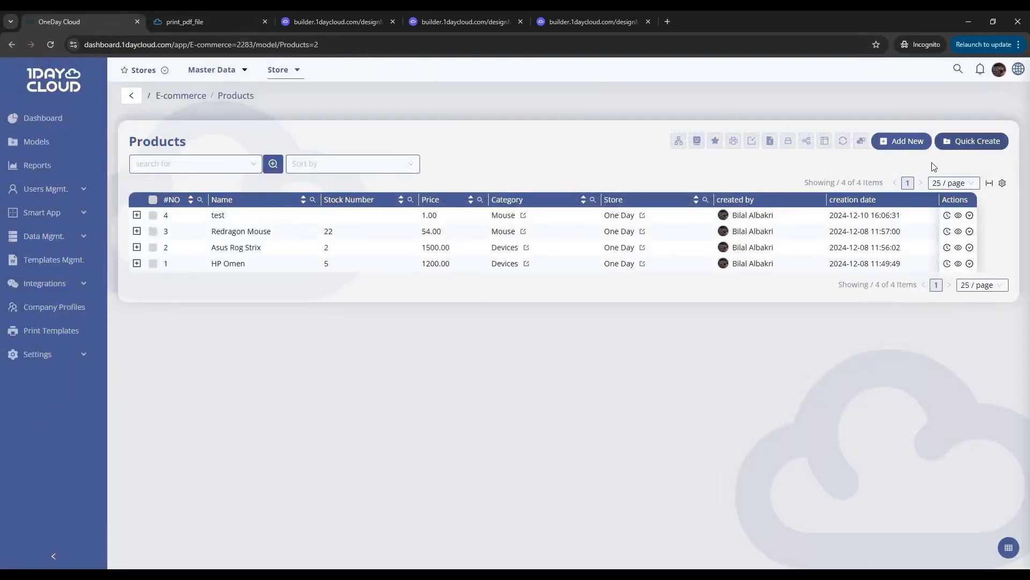
Turn off Printable for the #NO field of the Products form and close the form
left_click(969, 139)
left_click(835, 172)
left_click(875, 191)
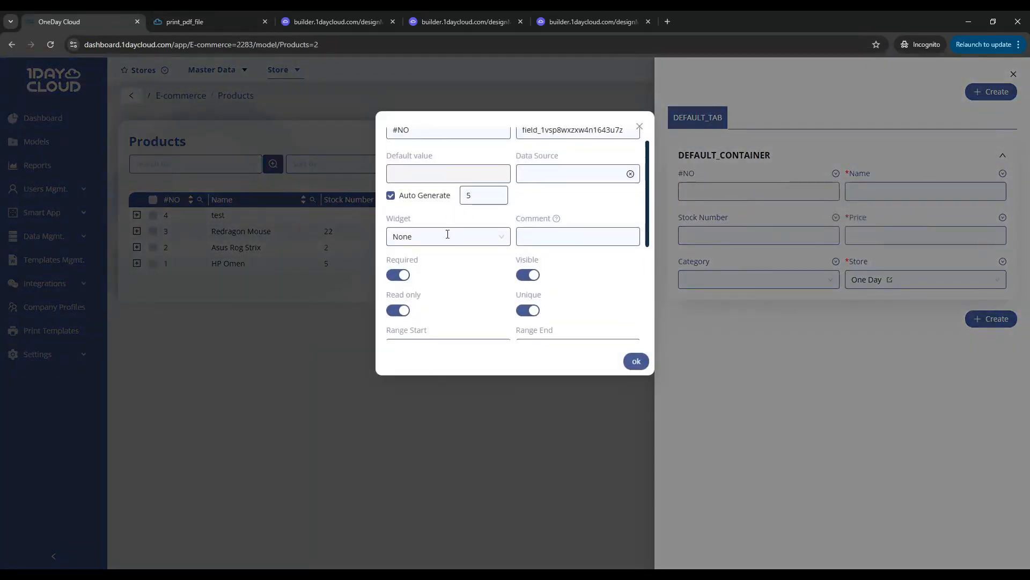
scroll(428, 248, "down", 3)
left_click_drag(387, 224, 439, 222)
left_click(430, 229)
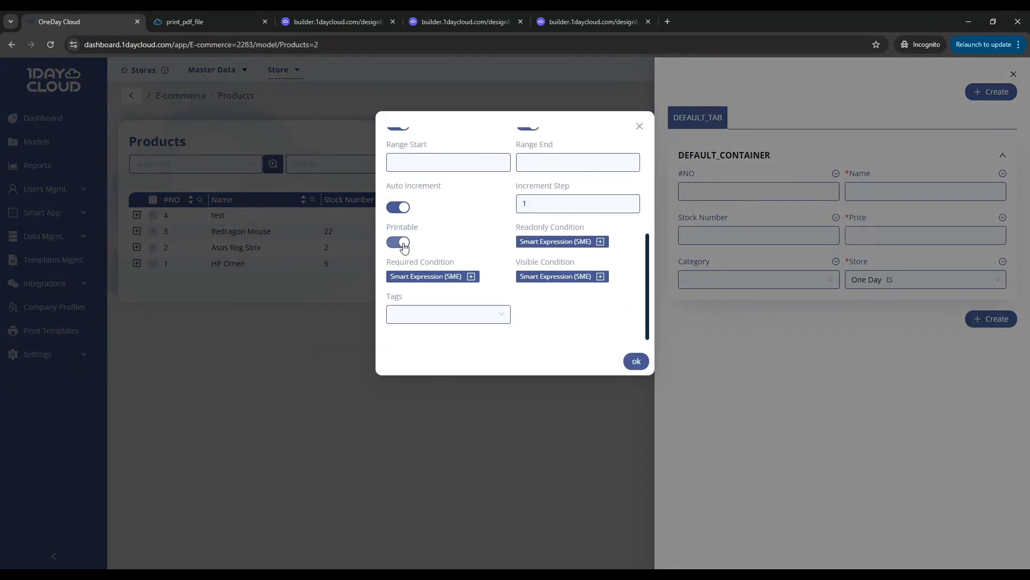
left_click(403, 243)
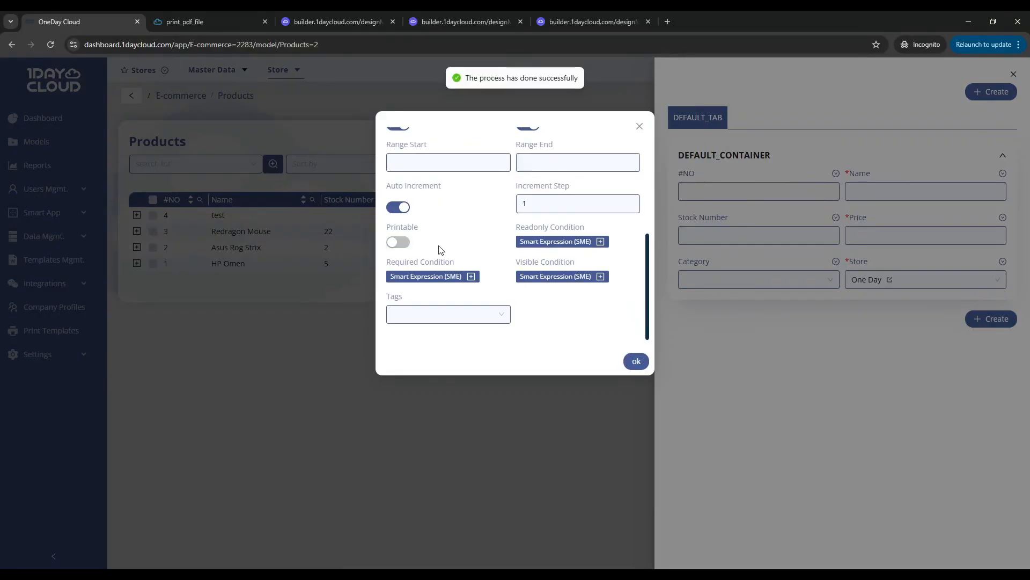
left_click(336, 239)
left_click(518, 274)
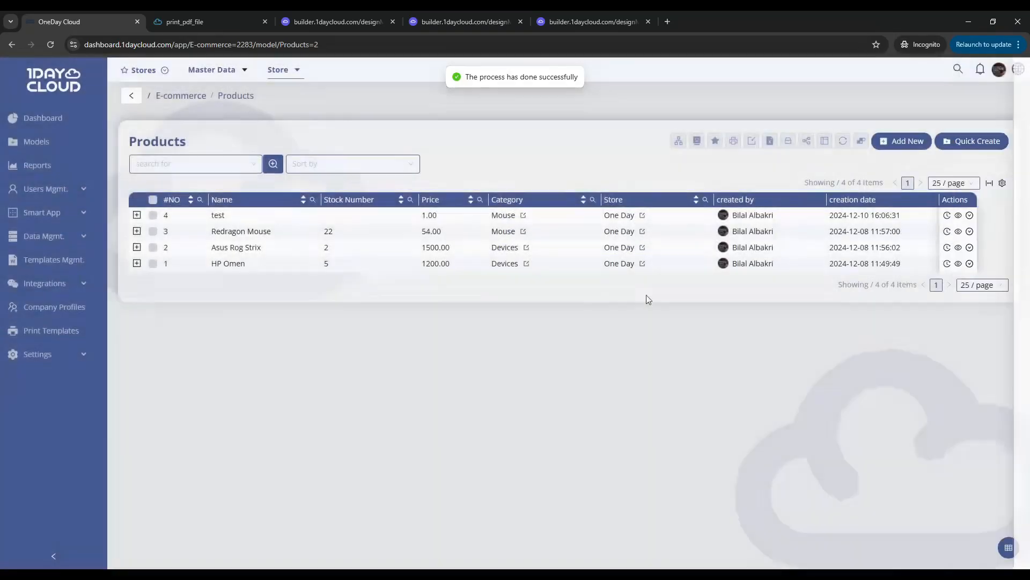
Print the Redragon Mouse product again with the Default template, check the fields in the printout, and close both print pages
left_click(964, 232)
mouse_move(938, 378)
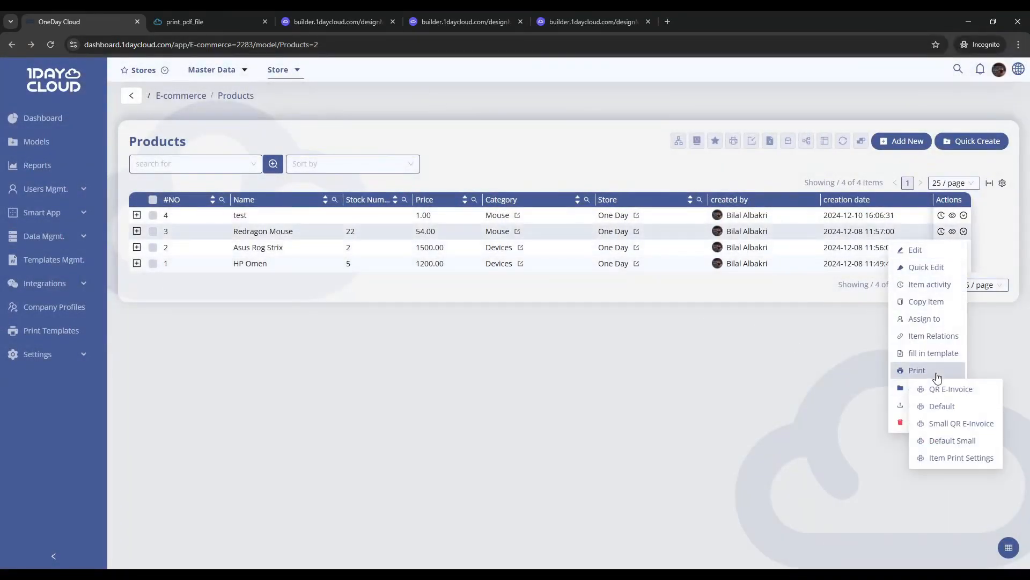
left_click(941, 406)
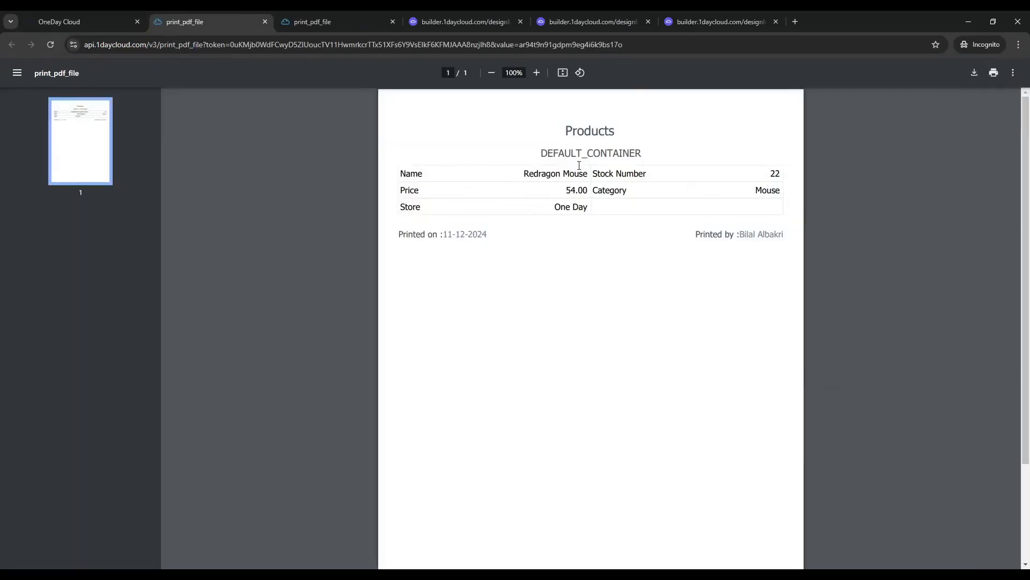
key("ctrl+w")
key("ctrl+w")
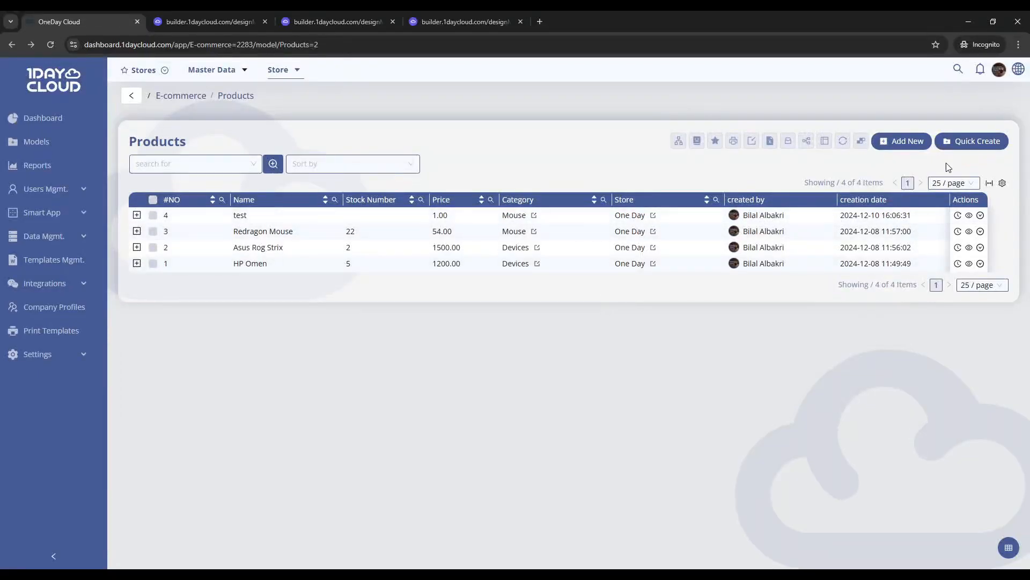
Turn off Visible for the Stock Number field from the Products quick-create form and close its properties
left_click(969, 146)
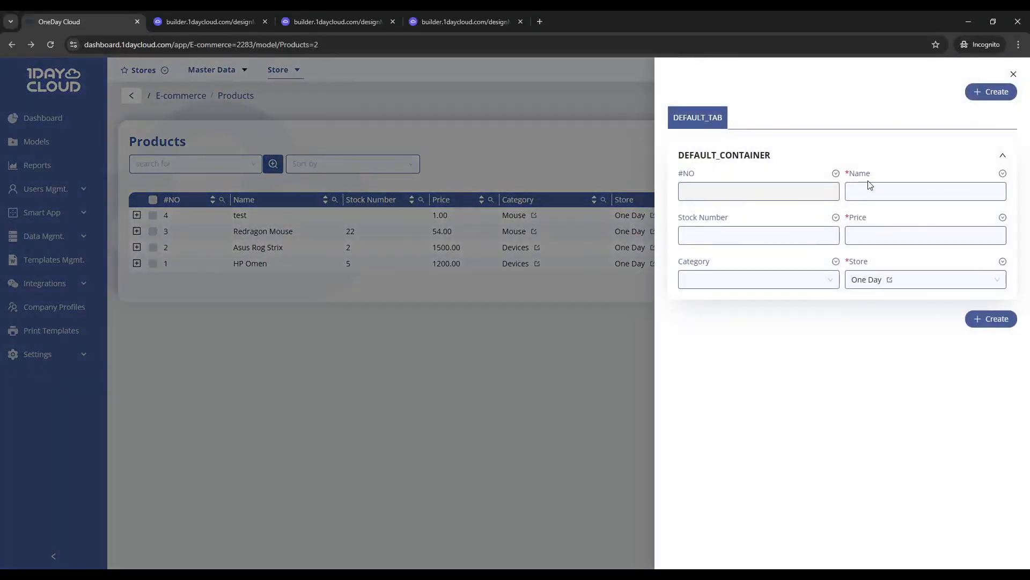
left_click(835, 217)
left_click(880, 246)
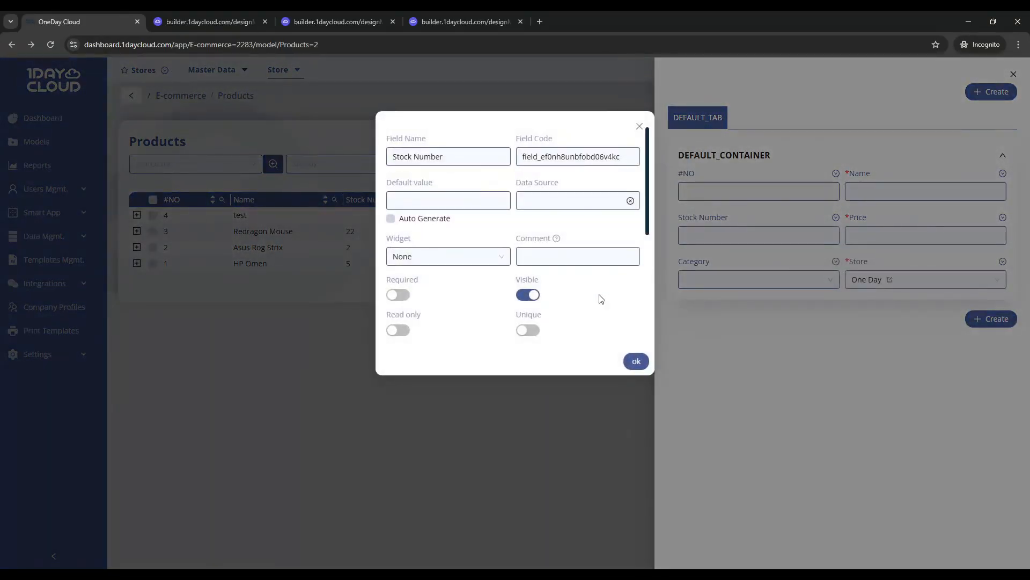
left_click(528, 294)
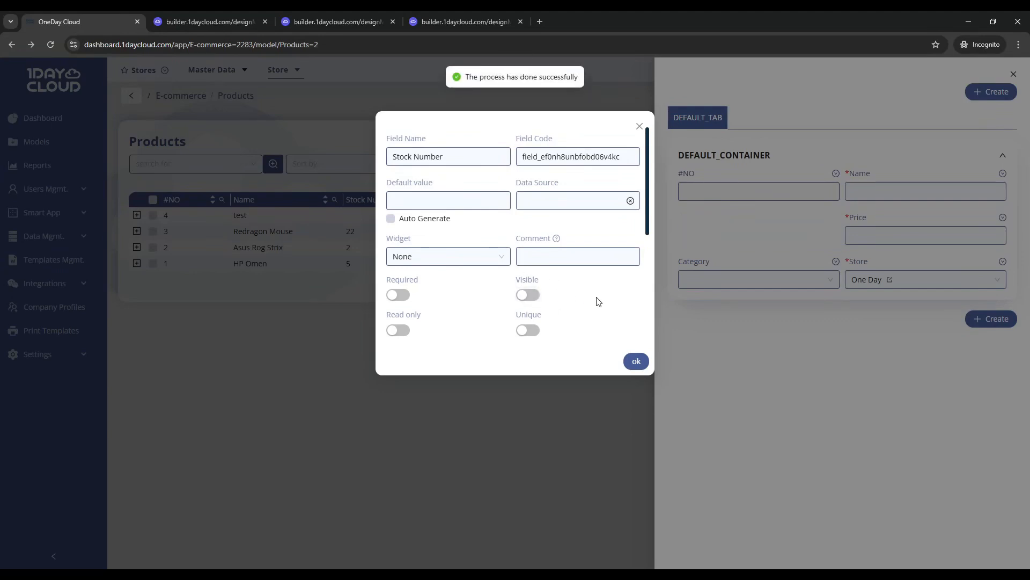
left_click(693, 323)
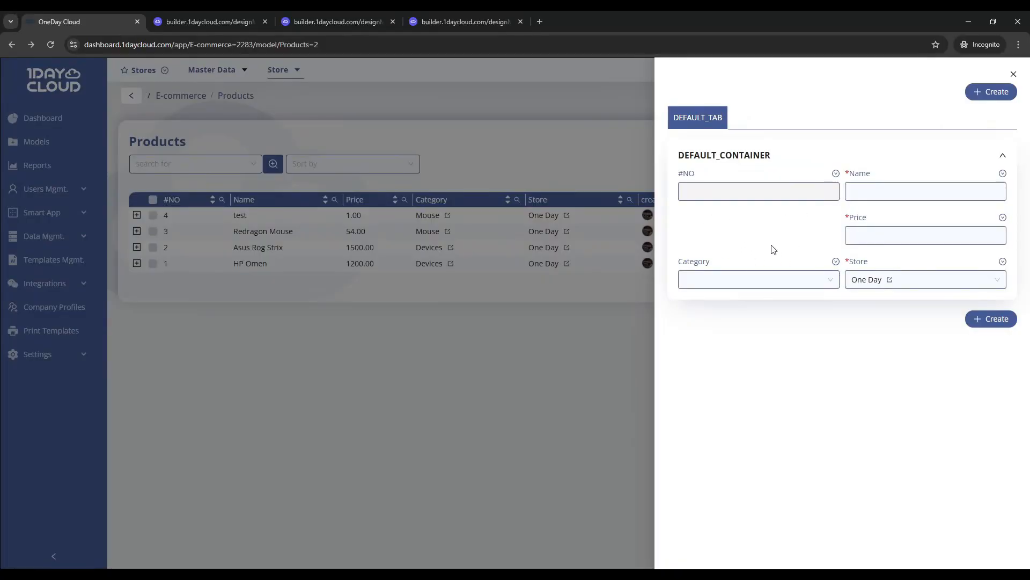
Switch to the Products model designer, make the Stock Number field visible in its properties and close the dialog
left_click(223, 26)
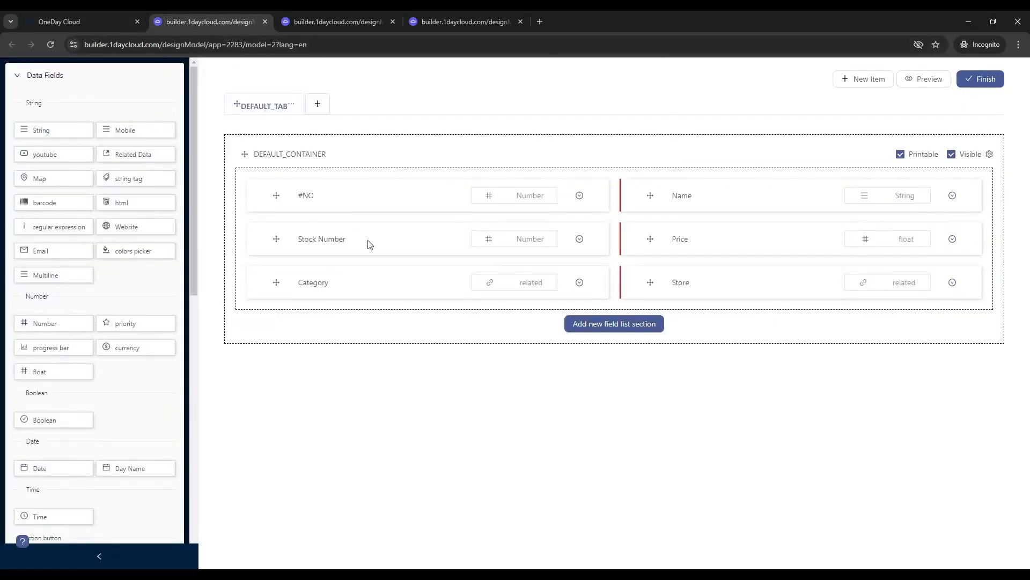
left_click(374, 252)
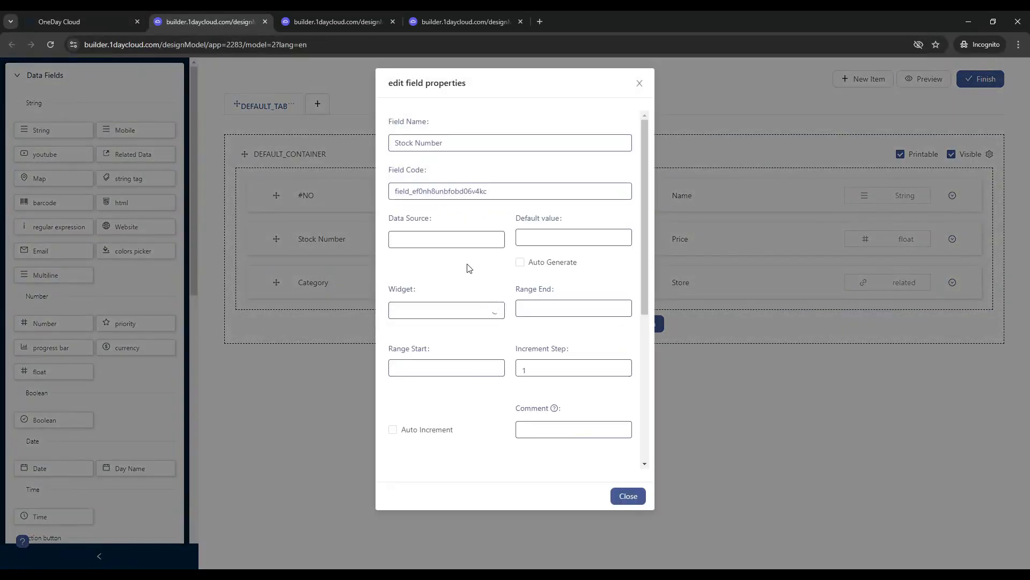
scroll(467, 269, "down", 3)
scroll(469, 268, "down", 2)
left_click(393, 360)
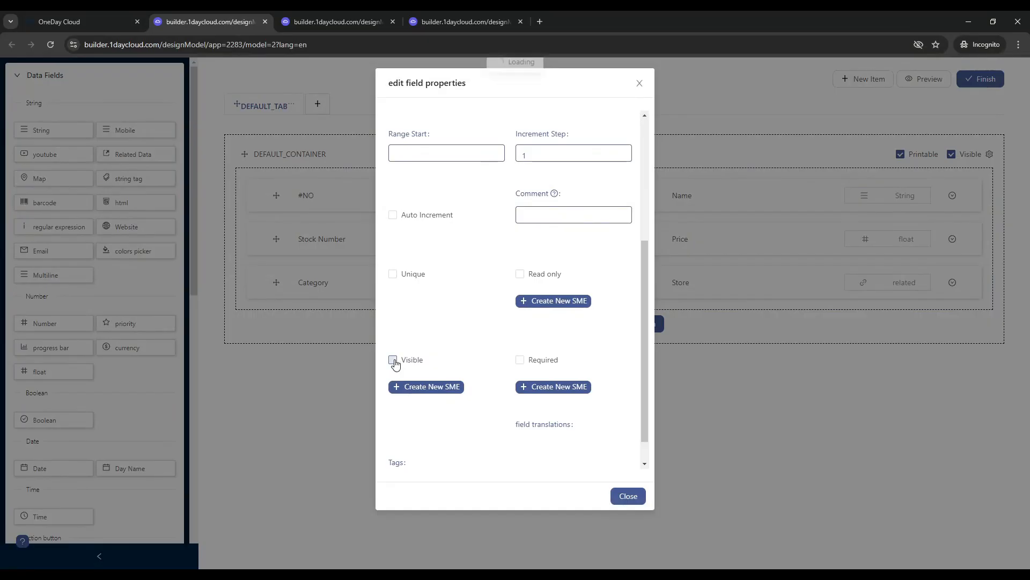
scroll(427, 305, "up", 3)
left_click(327, 242)
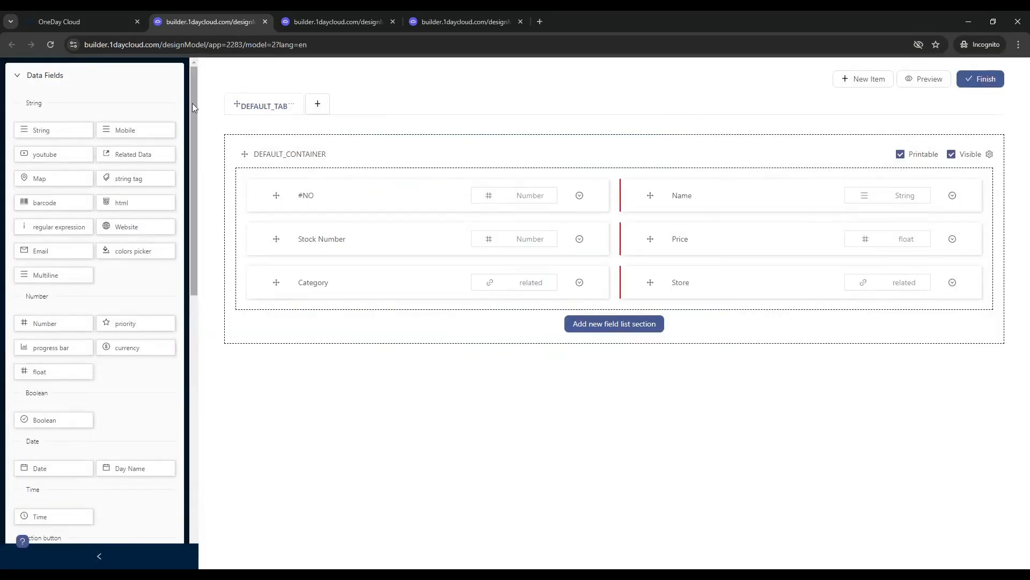
Return to the Products list, refresh the model design and open the quick-create form
left_click(122, 22)
left_click(356, 184)
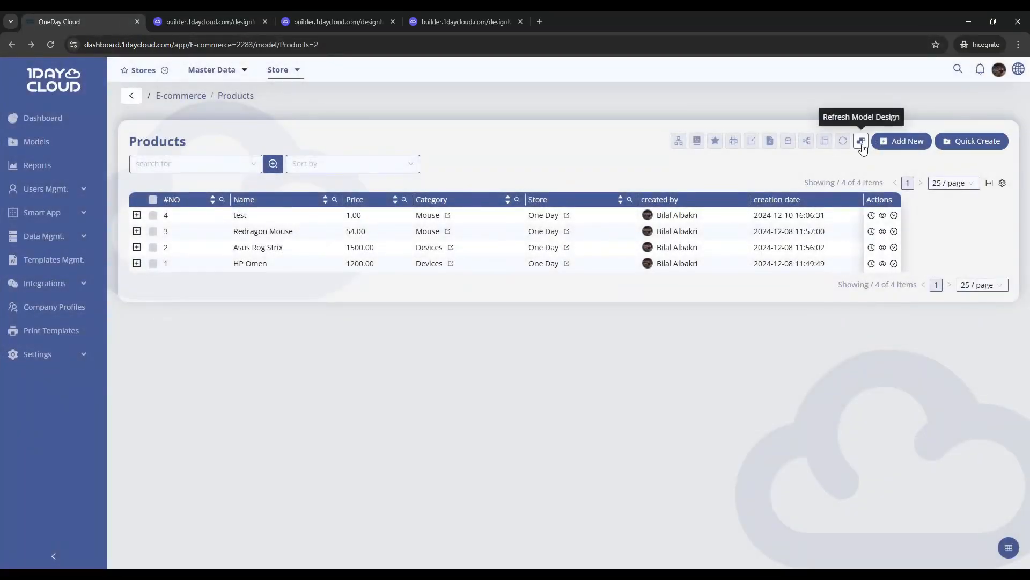
left_click(862, 143)
left_click(975, 144)
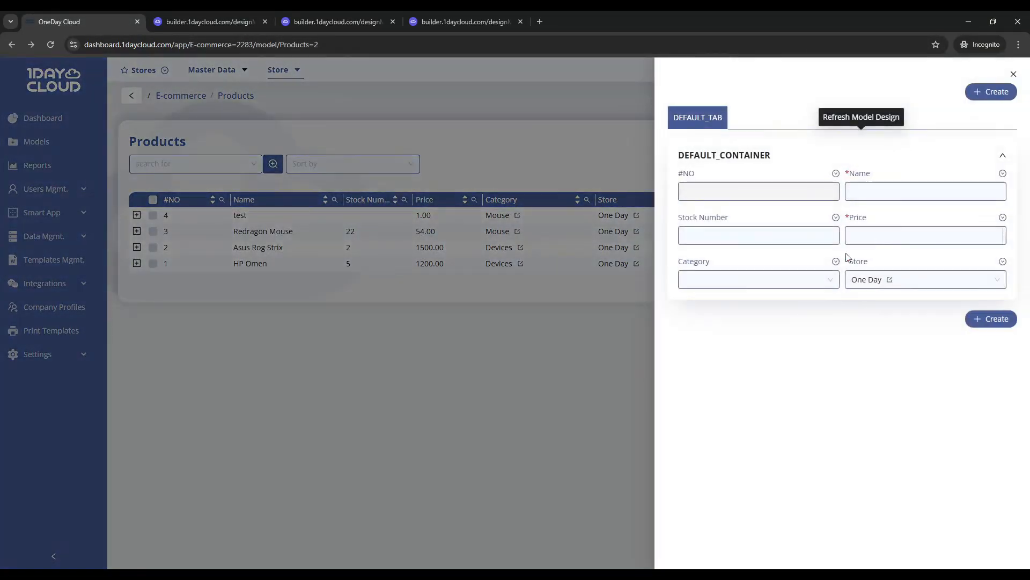